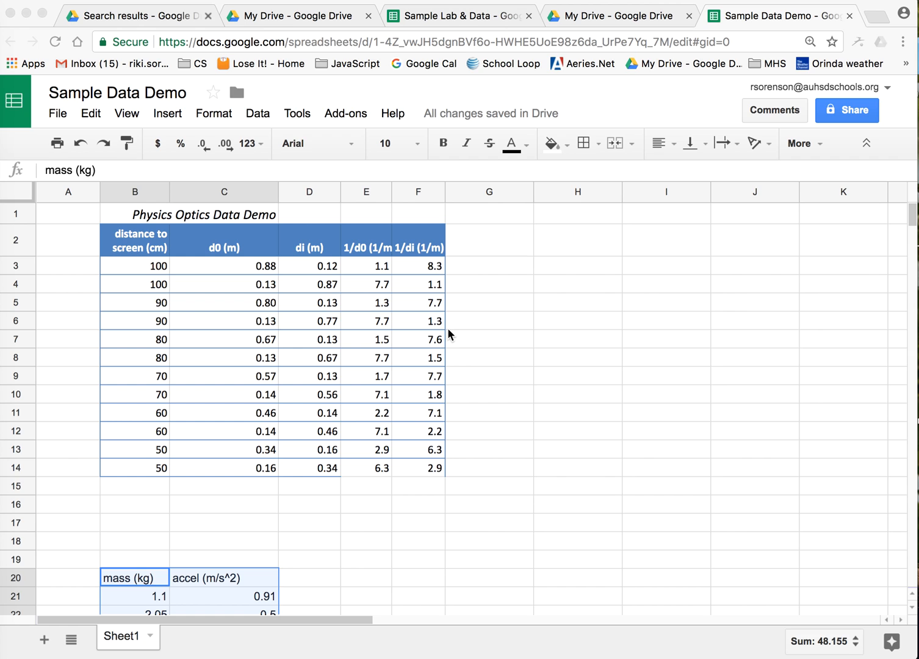
- Label the 1/d0 column with "x" in cell E1 and the 1/di column with "y" in cell F1
left_click(359, 237)
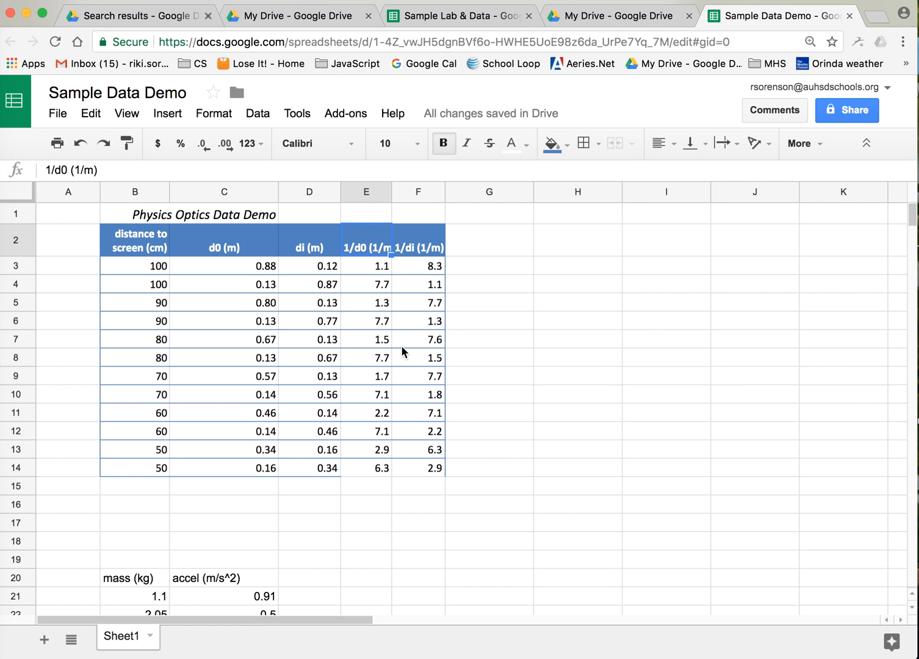
left_click(434, 470, "shift")
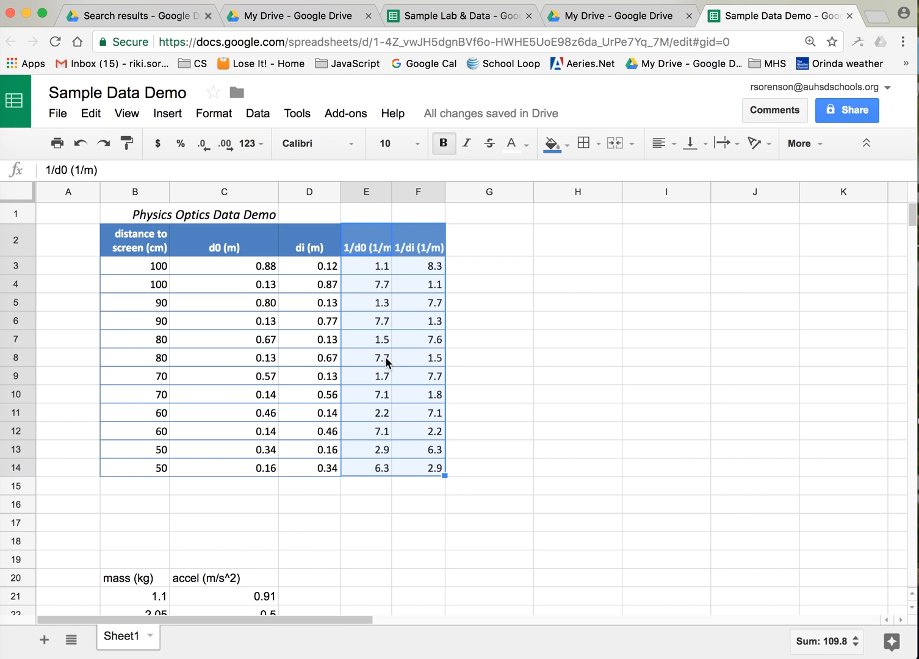
left_click(367, 216)
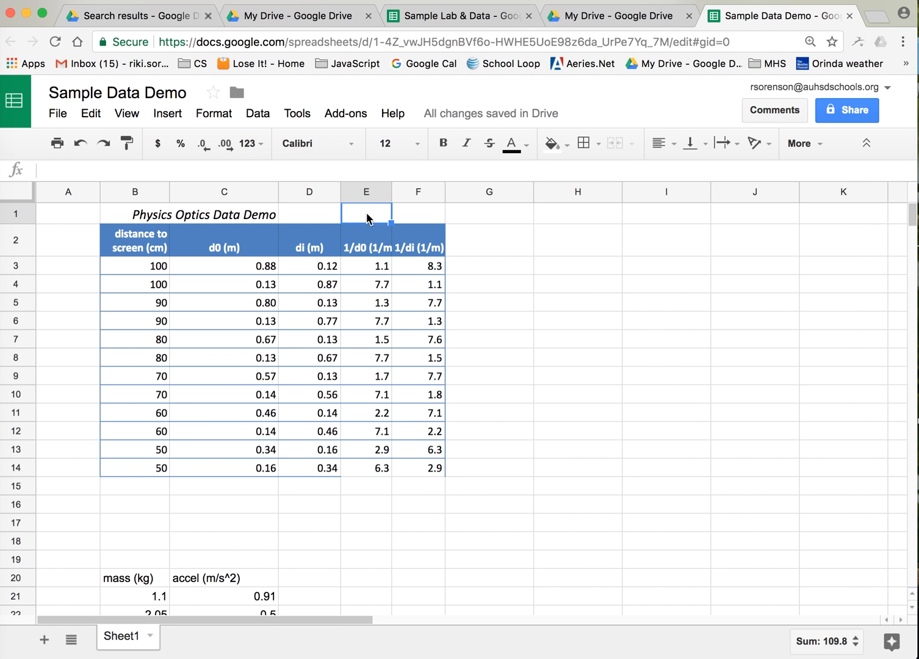
type("x")
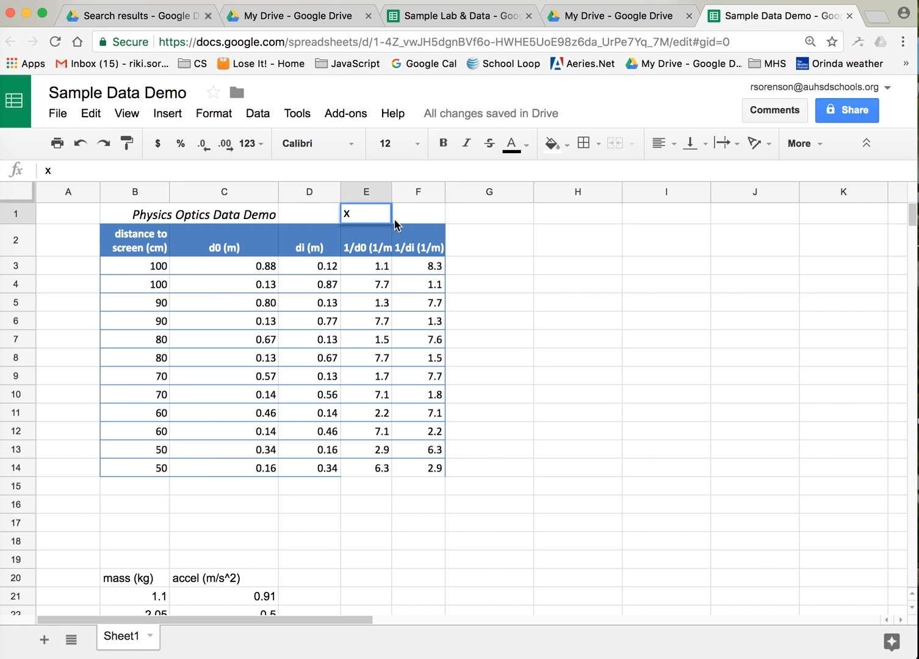
left_click(412, 214)
type("y")
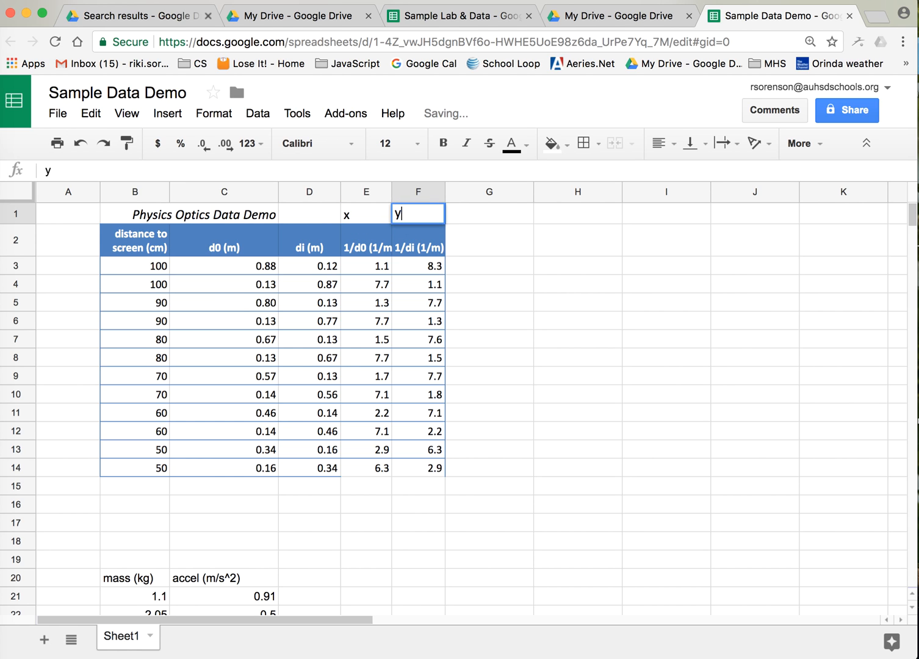
left_click(475, 256)
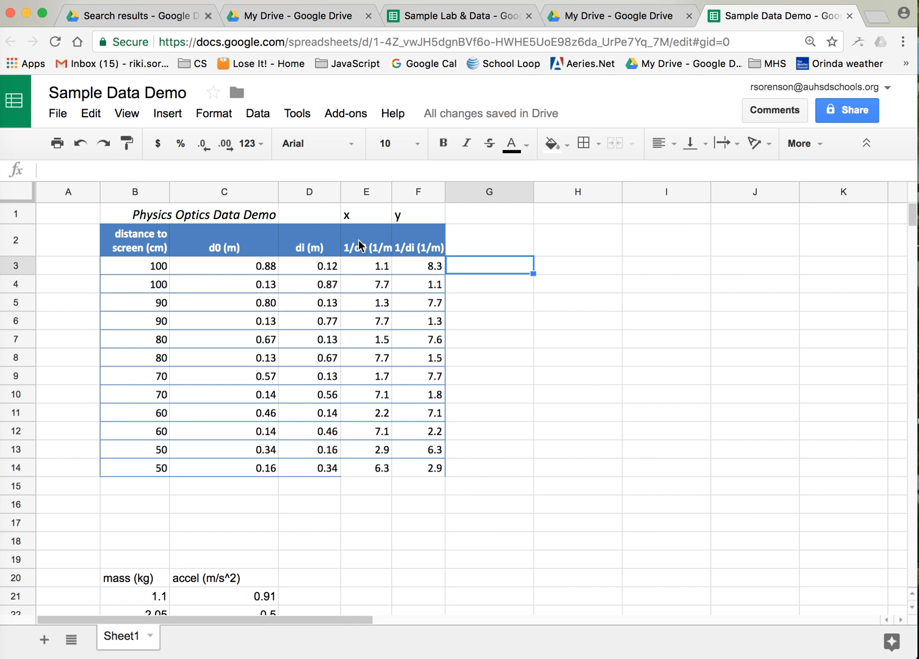
- Insert a chart from the 1/d0 and 1/di data, headers included, in range E2:F14
left_click_drag(357, 240, 427, 468)
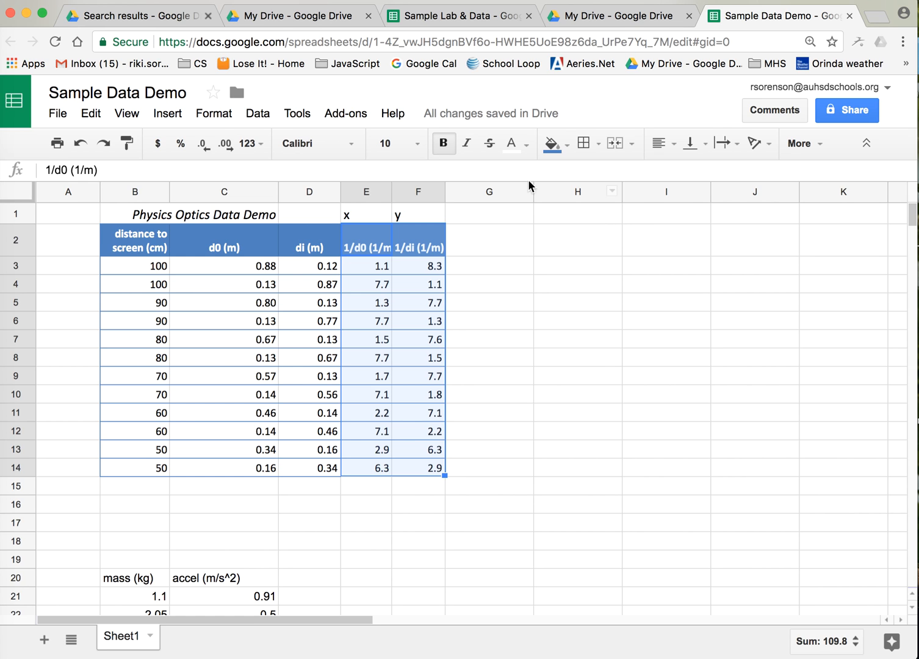
left_click(165, 113)
left_click(182, 433)
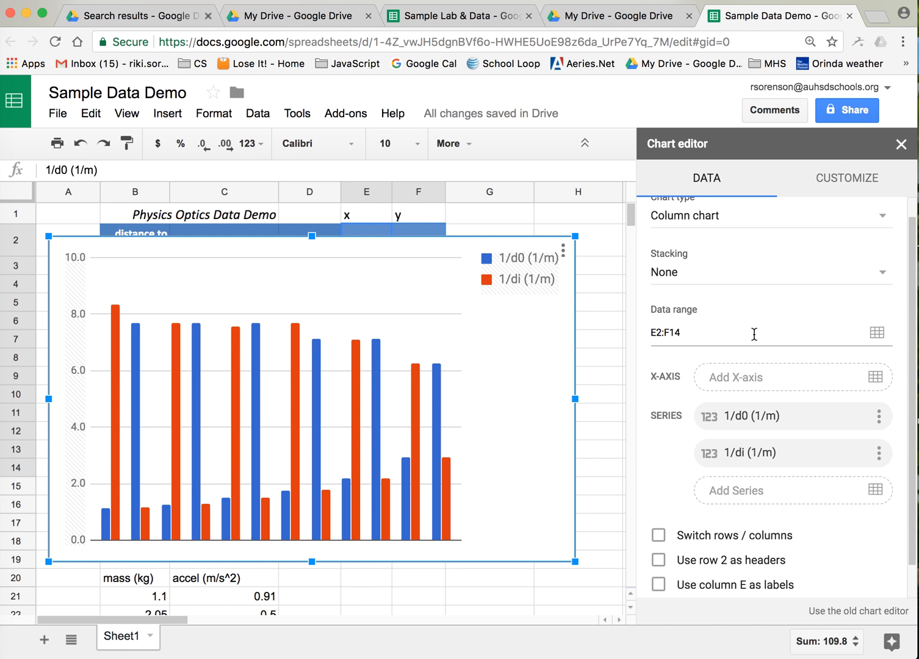
- Change the chart type to a scatter chart
scroll(754, 334, "up", 1)
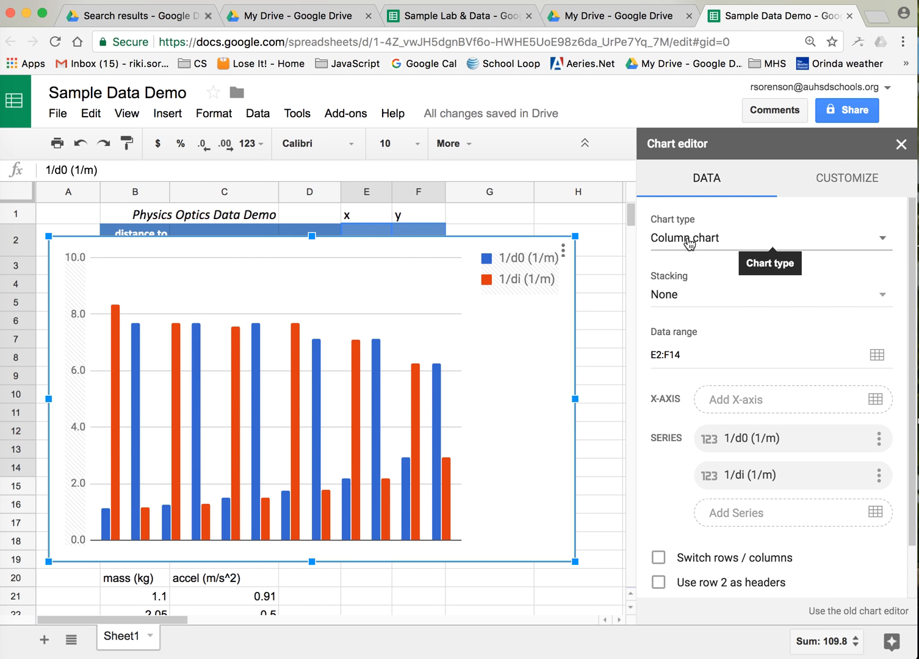
left_click(884, 244)
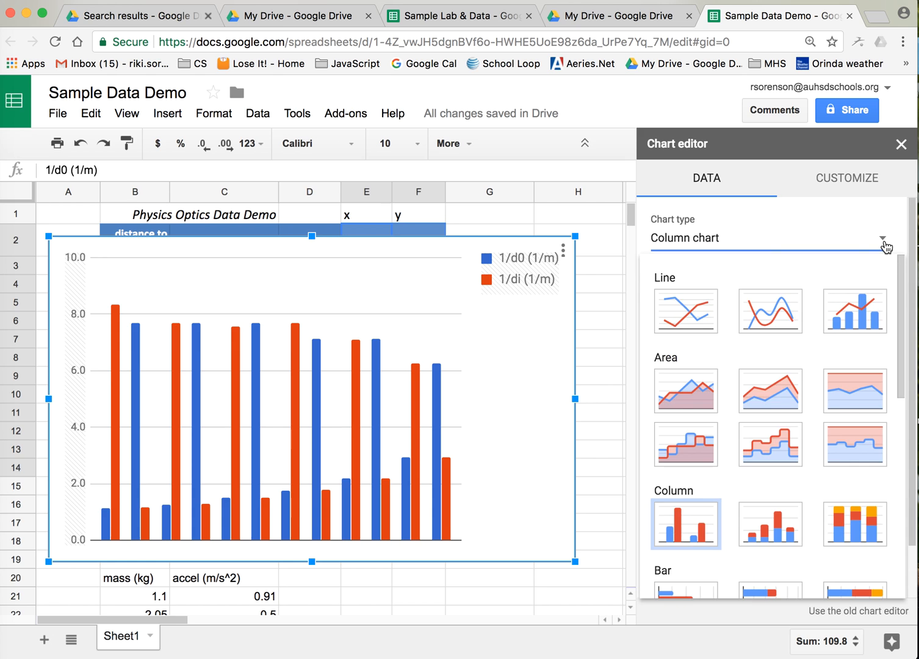
scroll(834, 414, "down", 6)
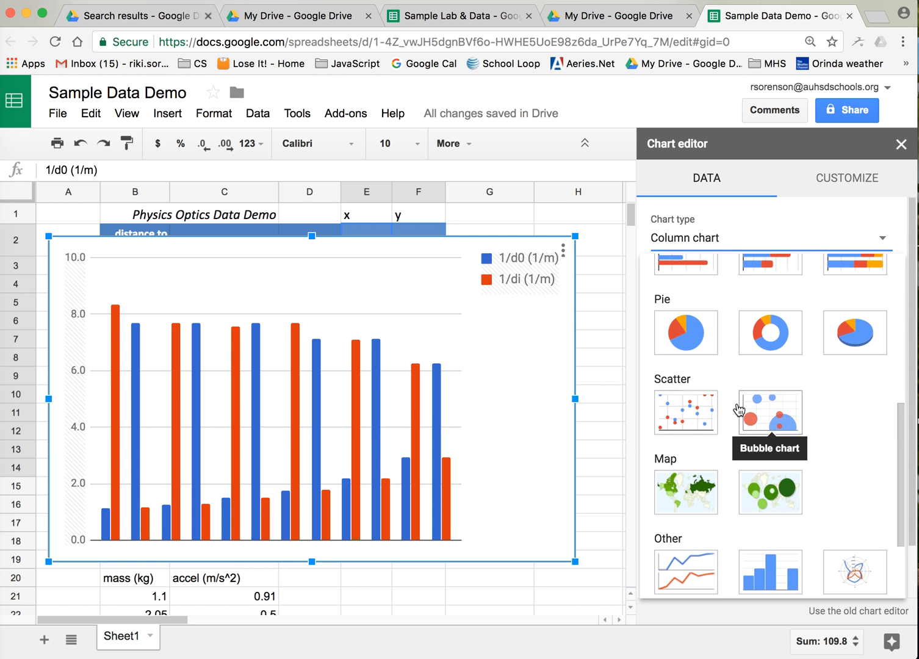
left_click(687, 409)
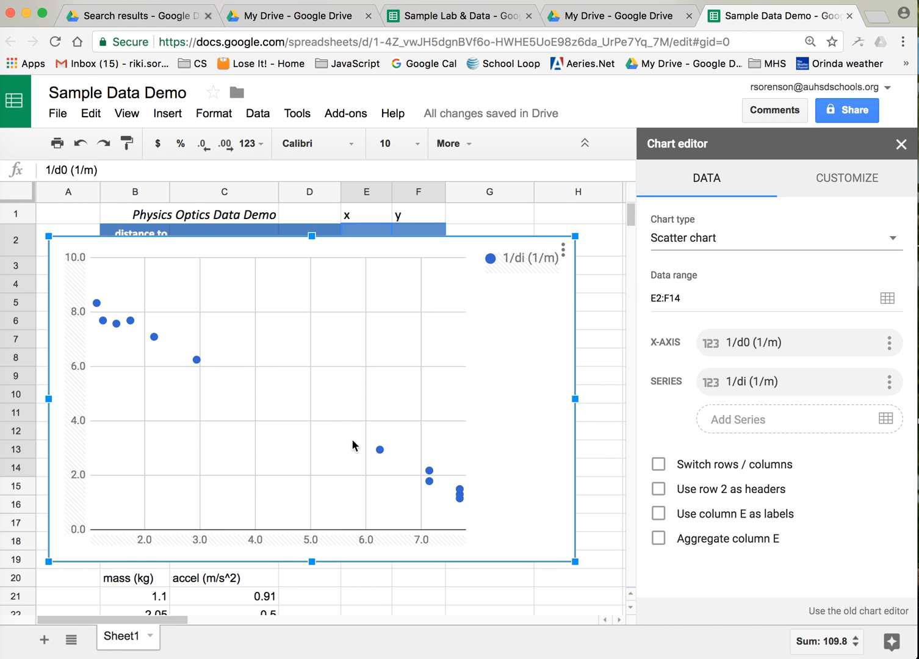
mouse_move(420, 474)
left_click(445, 404)
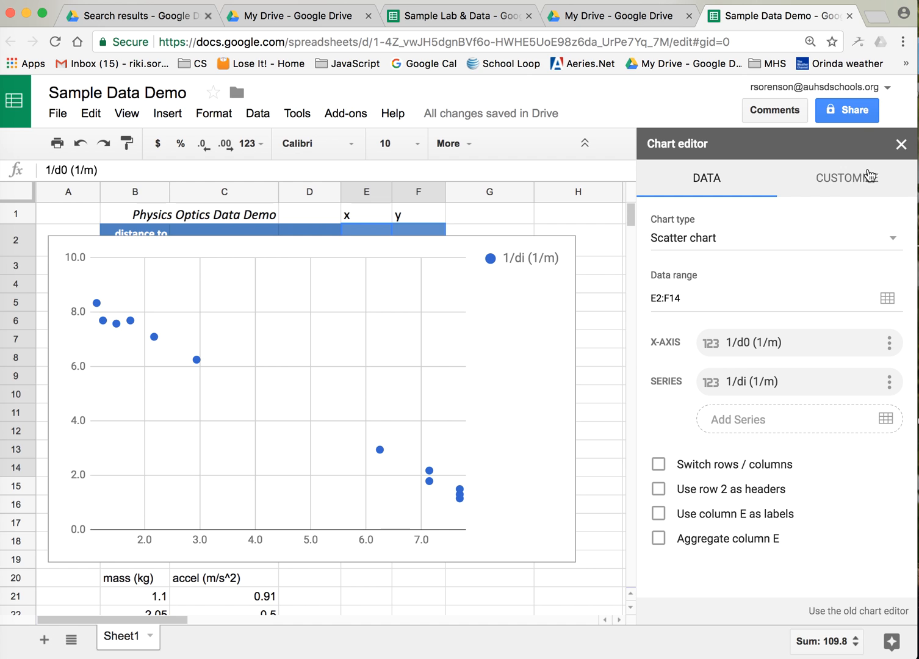
- Open the chart title settings and shift the chart sideways so its left edge lies close to the start of column B
left_click(851, 182)
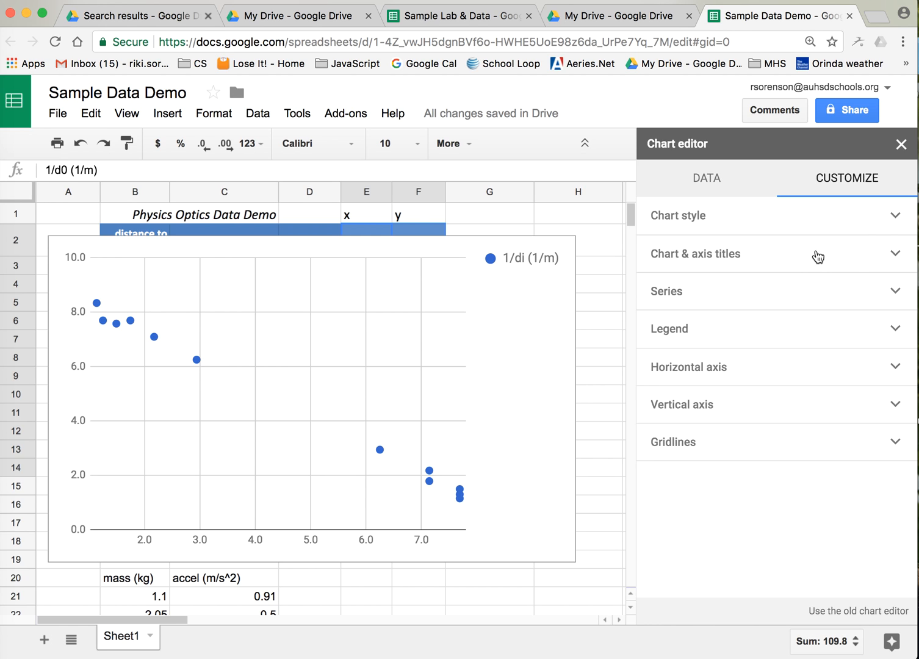
left_click(880, 262)
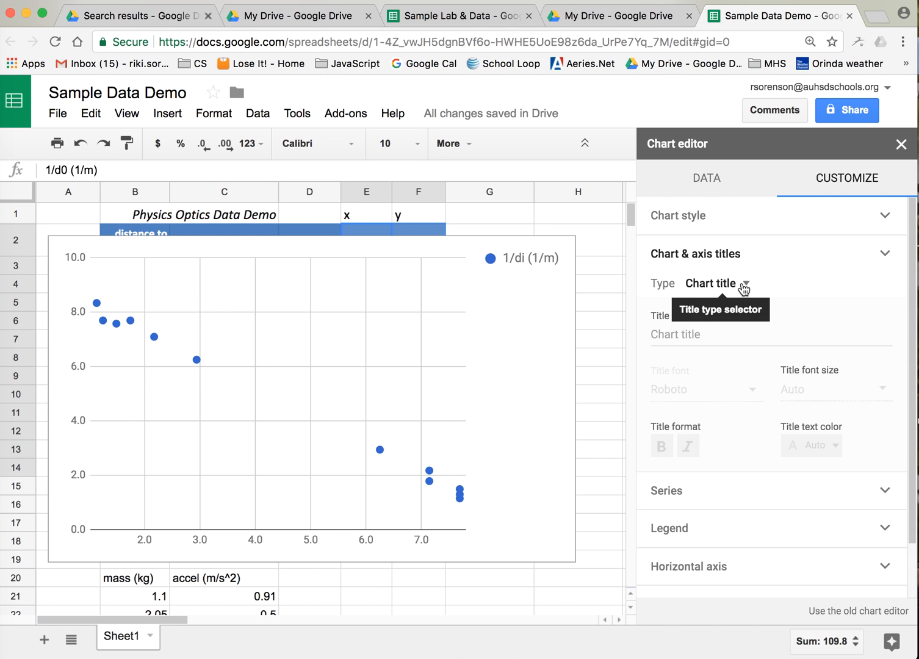
left_click(675, 334)
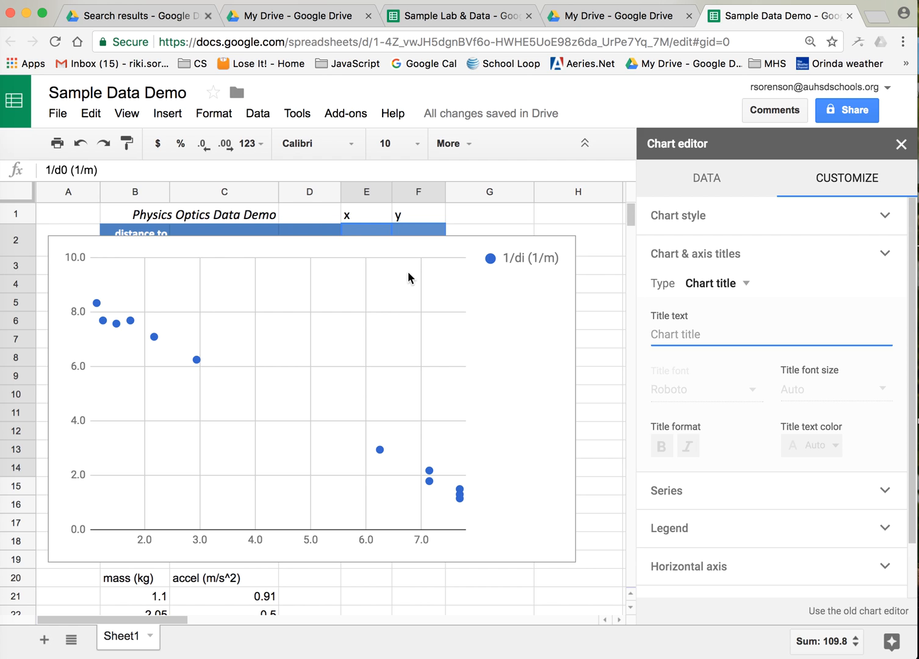
left_click(357, 251)
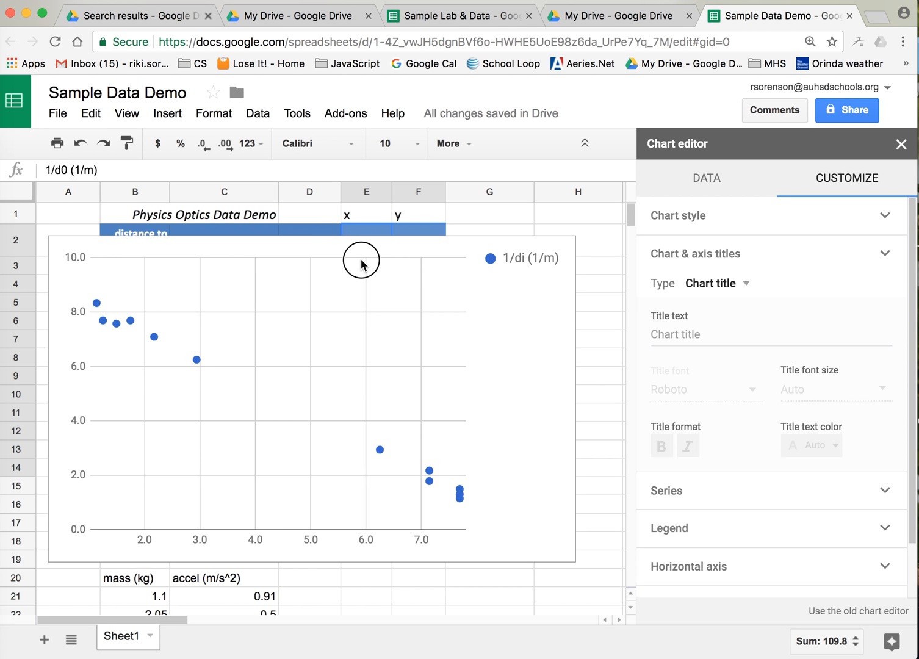
left_click(355, 253)
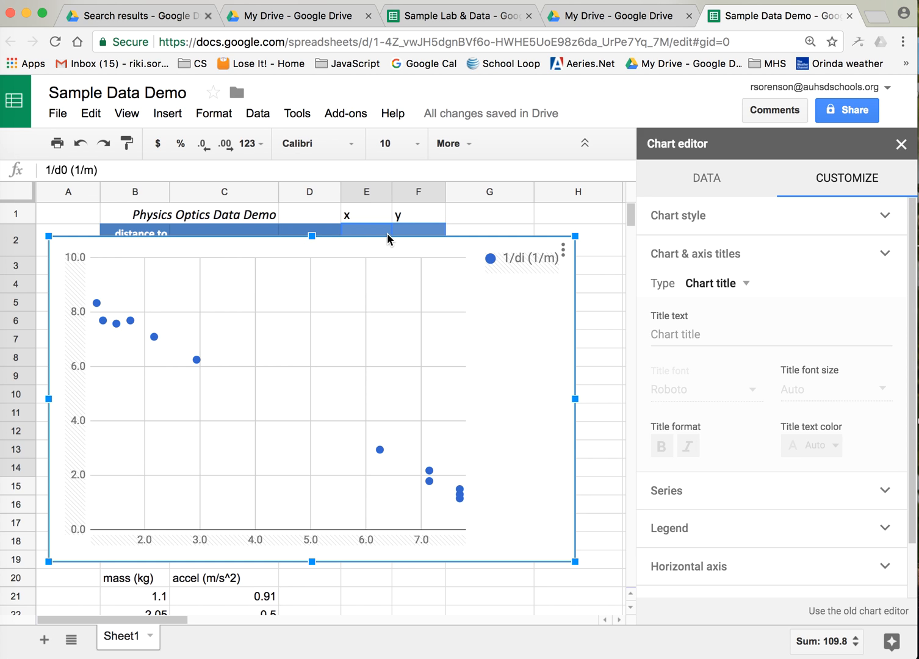
left_click_drag(352, 250, 396, 249)
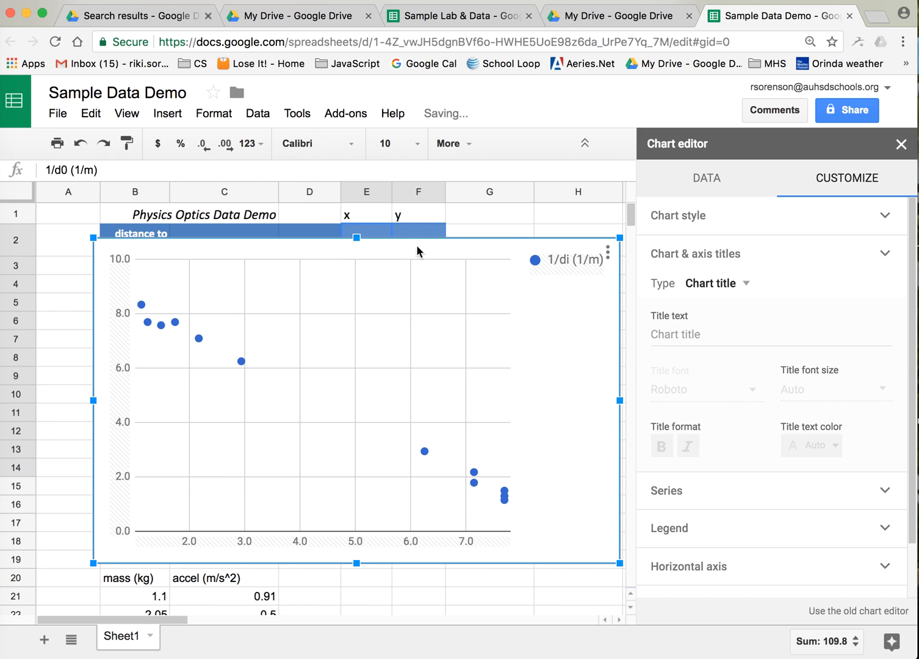
- Set the chart title to "1/image distance vs 1/object distance"
left_click(715, 221)
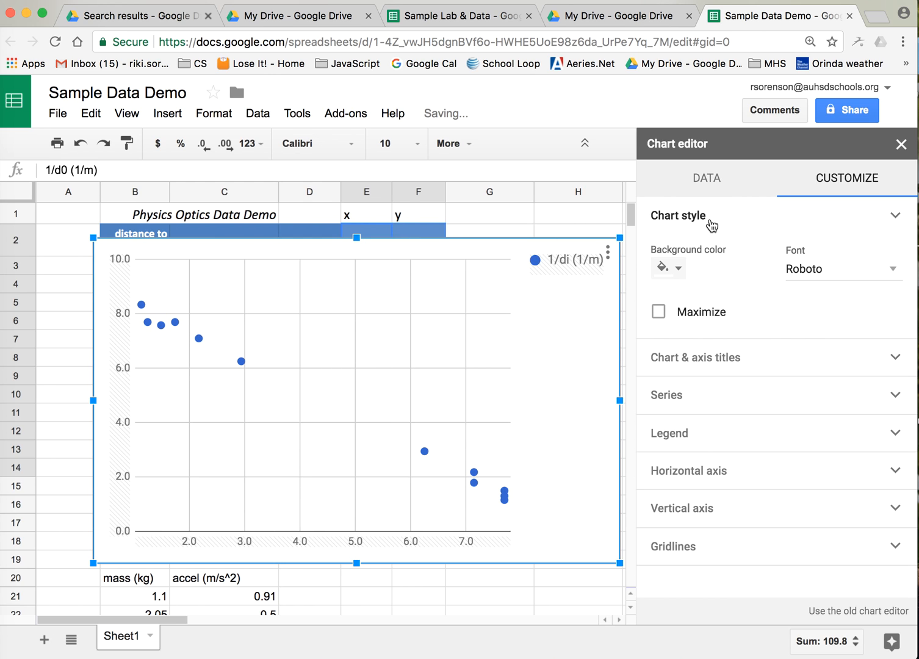
left_click(708, 361)
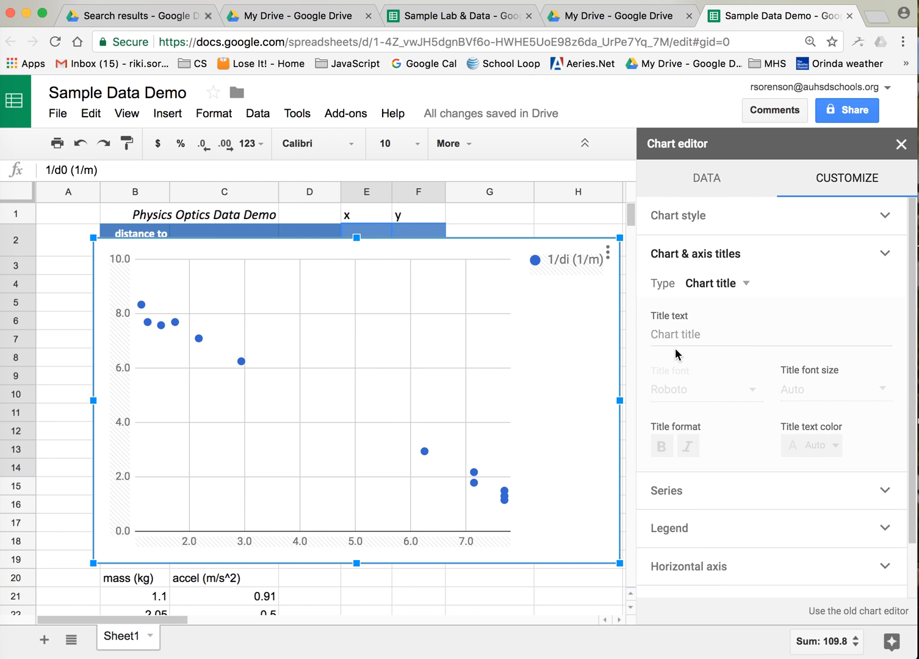
left_click(675, 331)
type("1")
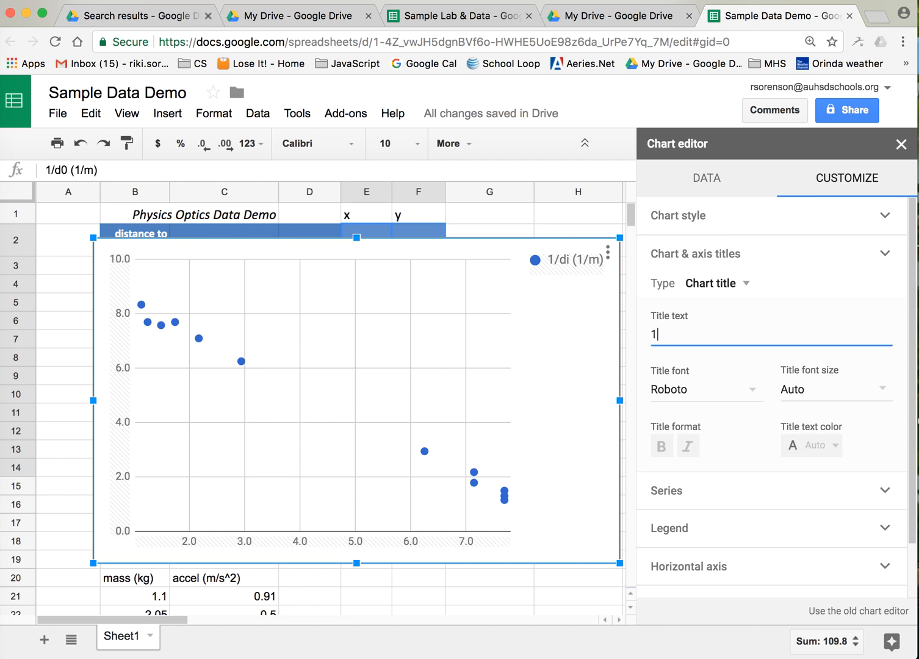
type("/image distance")
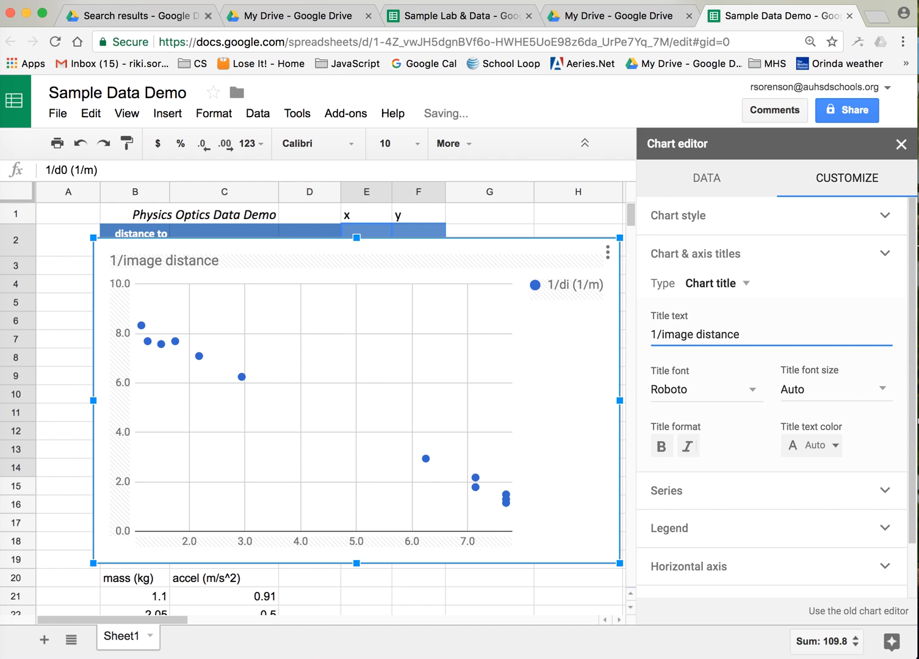
type(" vs 1/object distance")
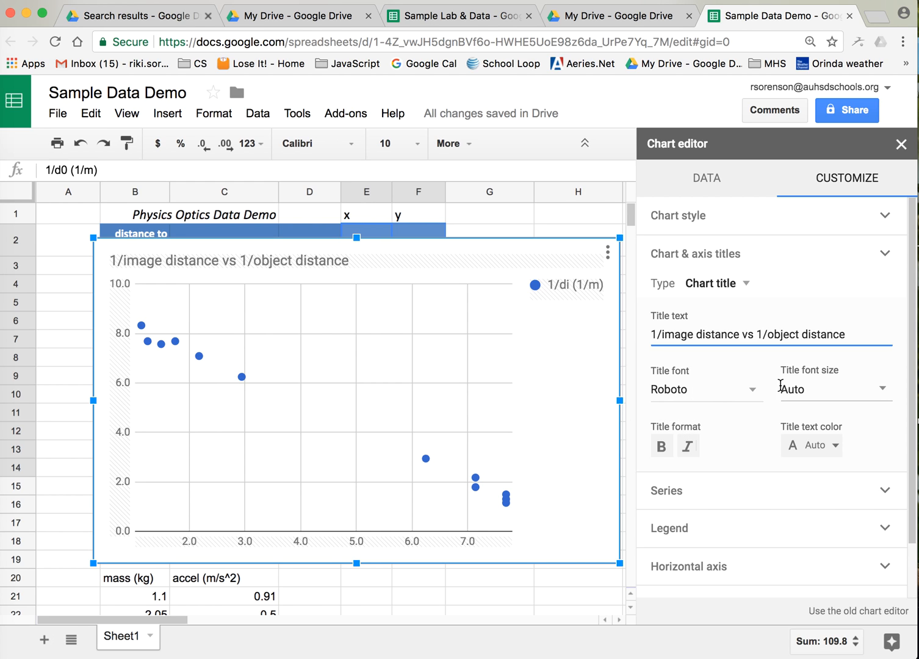
- Set the horizontal axis title to "1/object distance (1/m)"
left_click(752, 287)
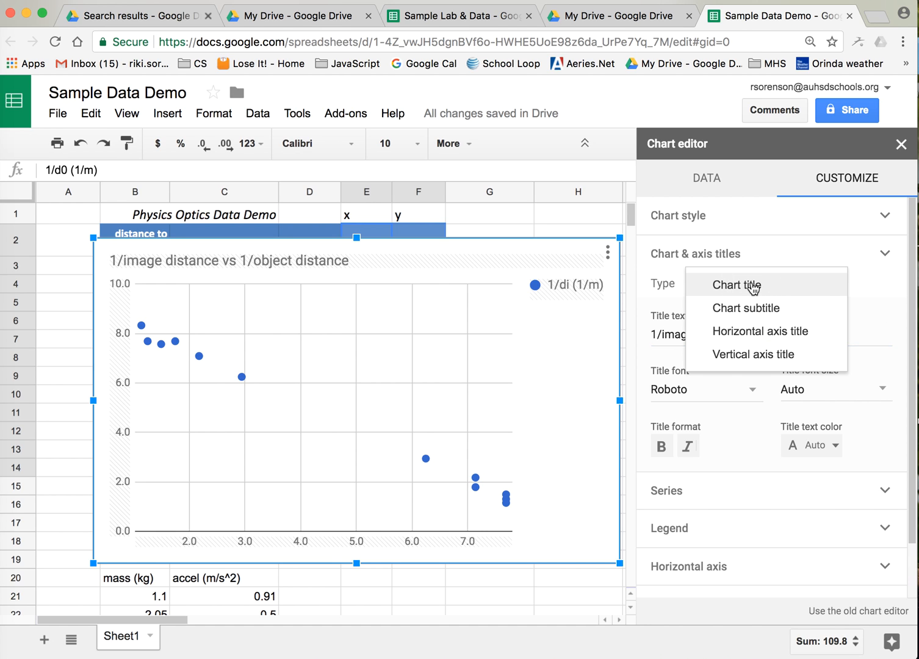
left_click(750, 330)
left_click(686, 335)
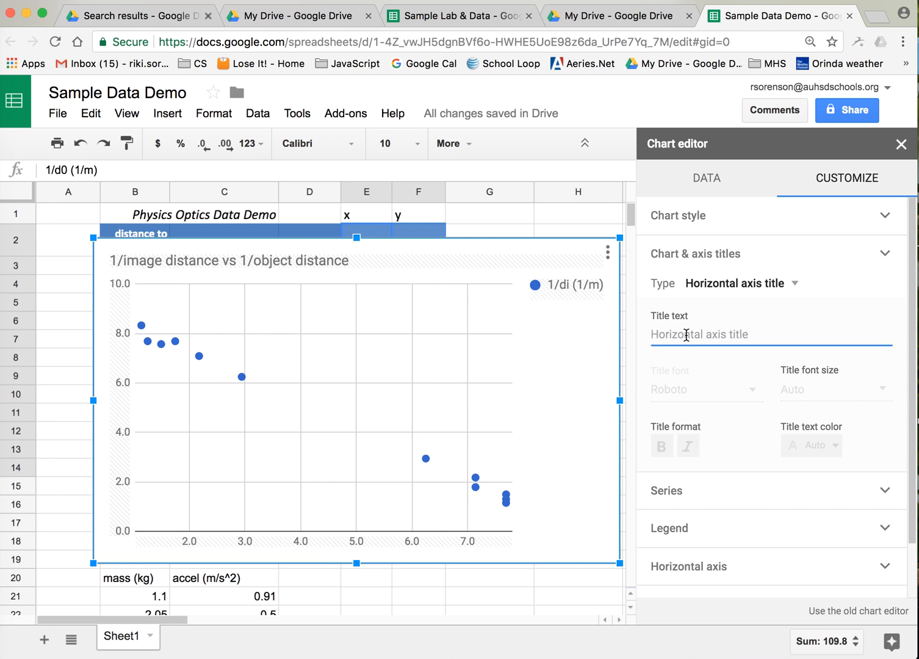
type("1/object ")
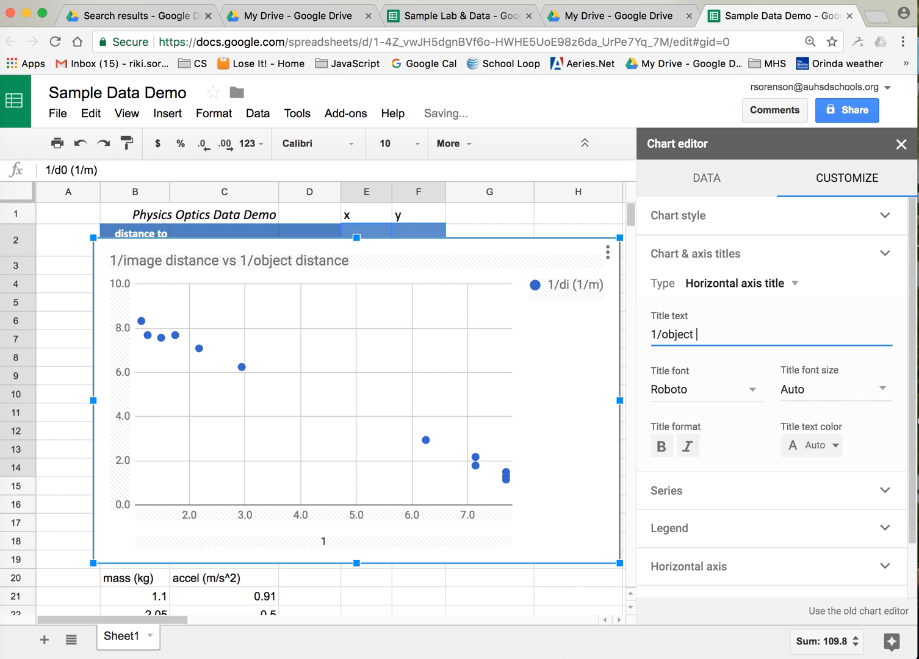
type("distna")
key("BackSpace")
key("BackSpace")
type("ance")
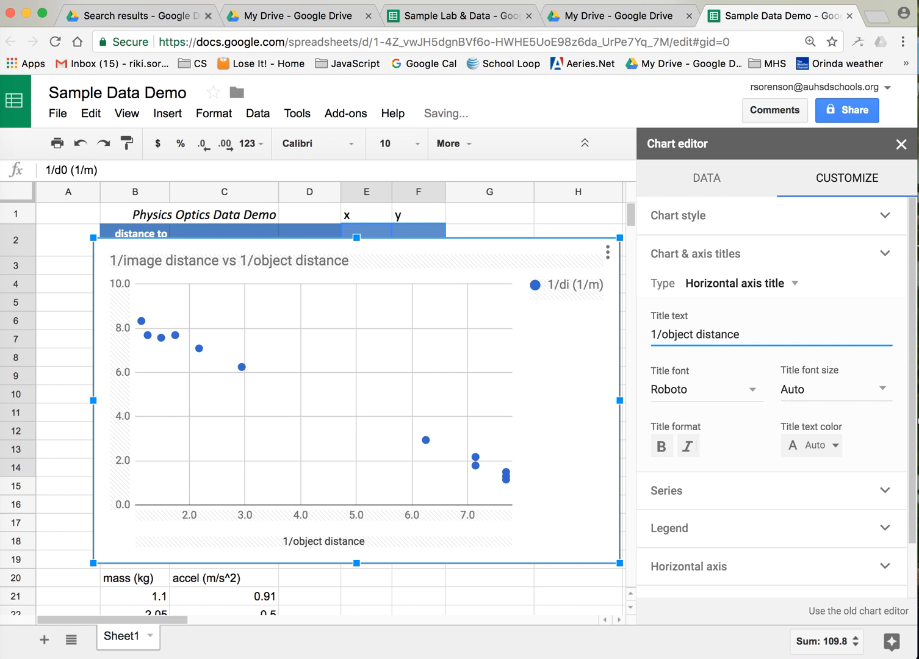
type(" (")
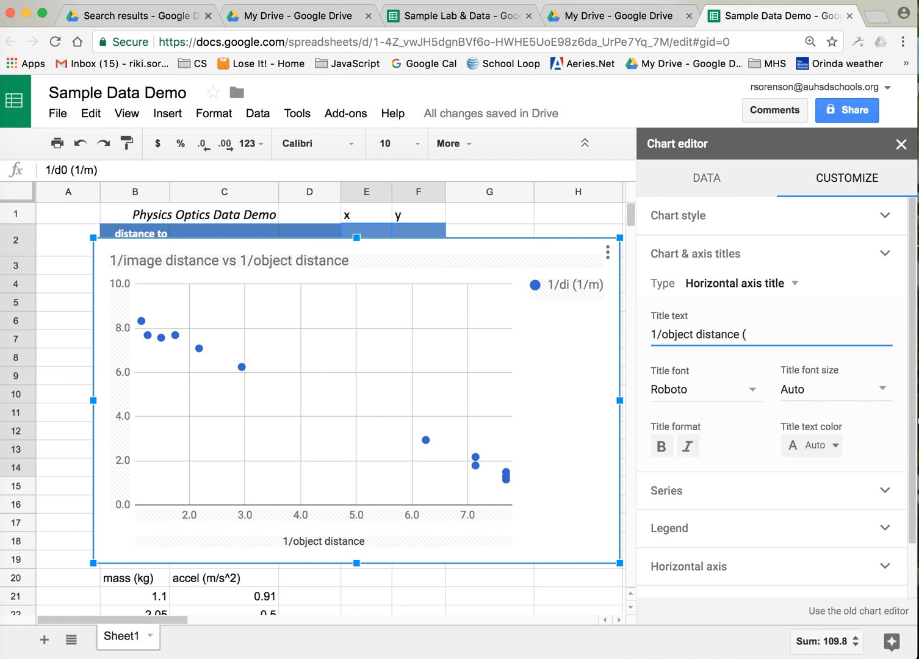
type("1")
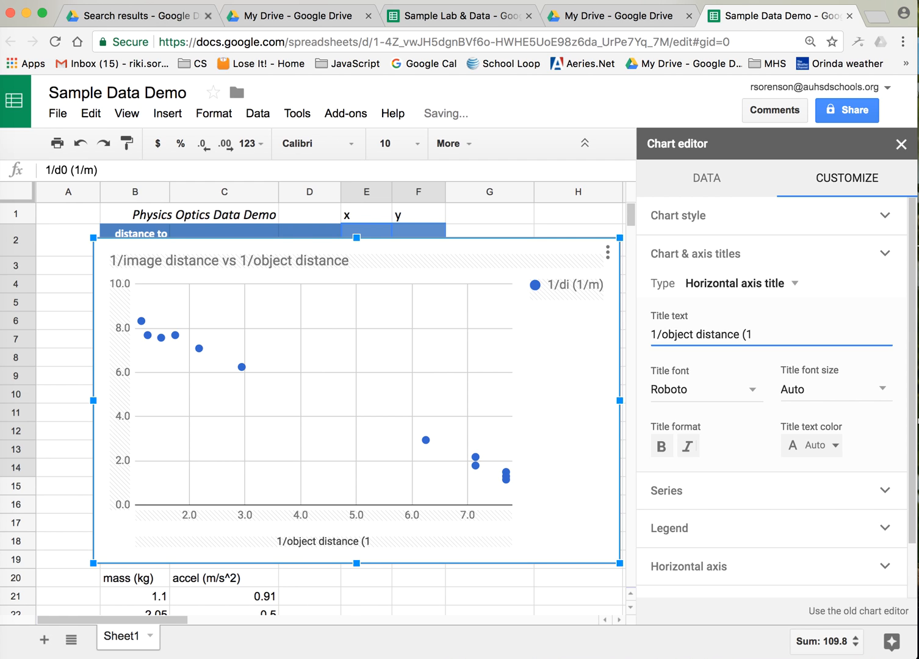
type("/m)")
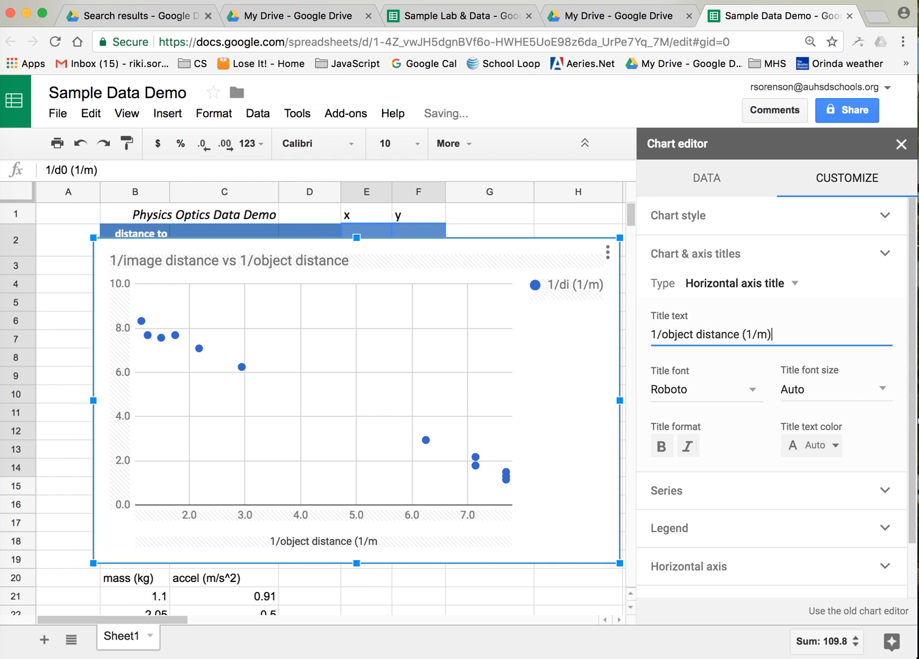
- Set the vertical axis title to "1/image distance (1/m)"
left_click(793, 284)
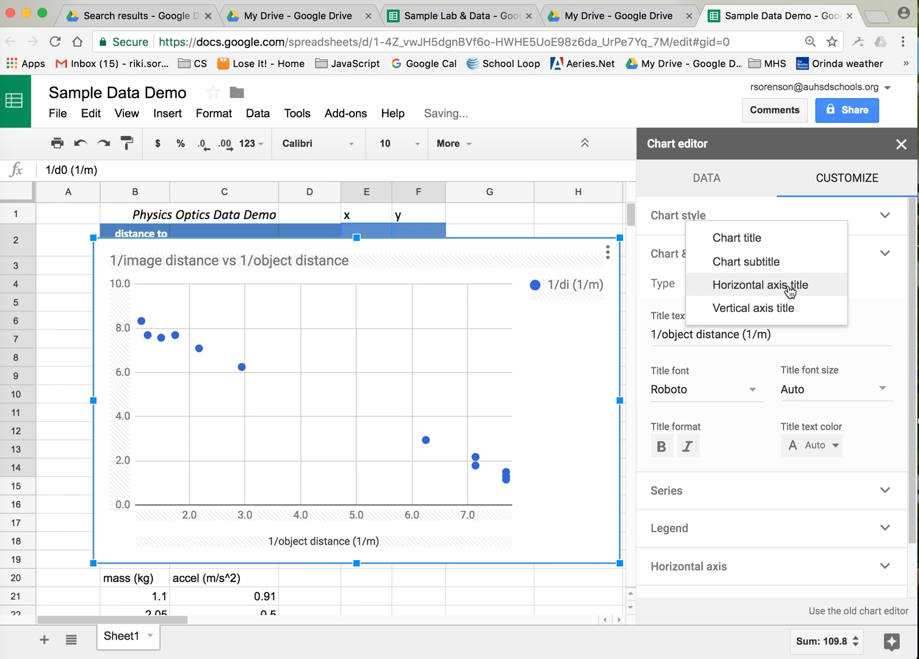
left_click(780, 314)
left_click(689, 337)
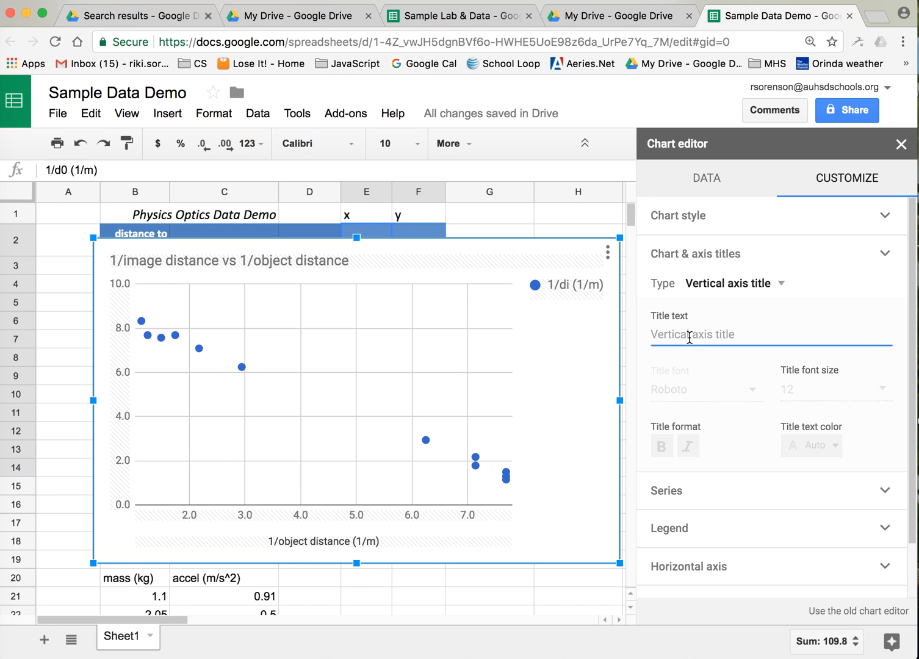
type("1/image di")
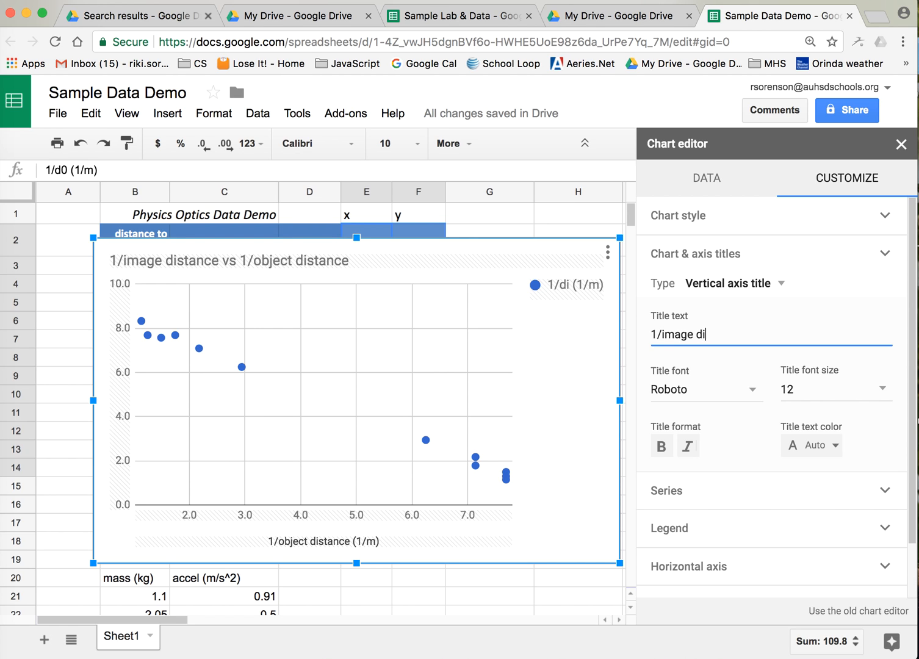
type("stance (1/m)")
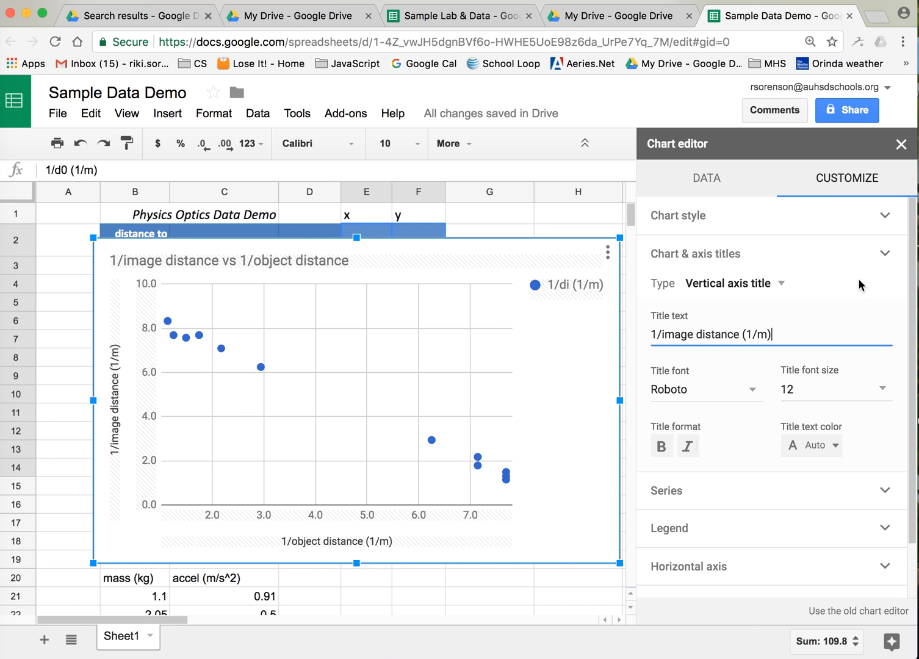
- Add a trendline to the 1/di (1/m) series of the optics scatter chart
left_click(884, 254)
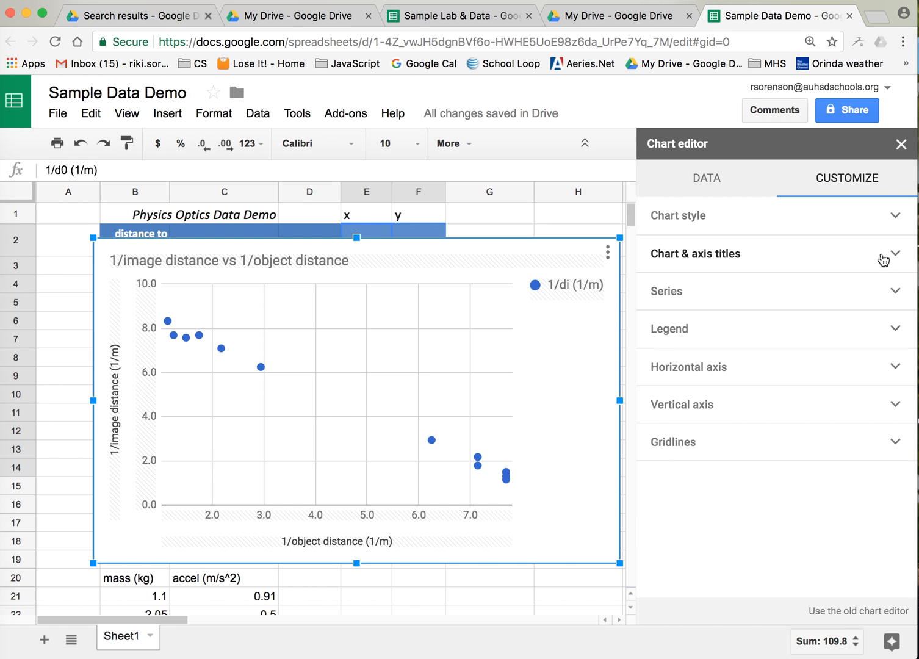
left_click(895, 293)
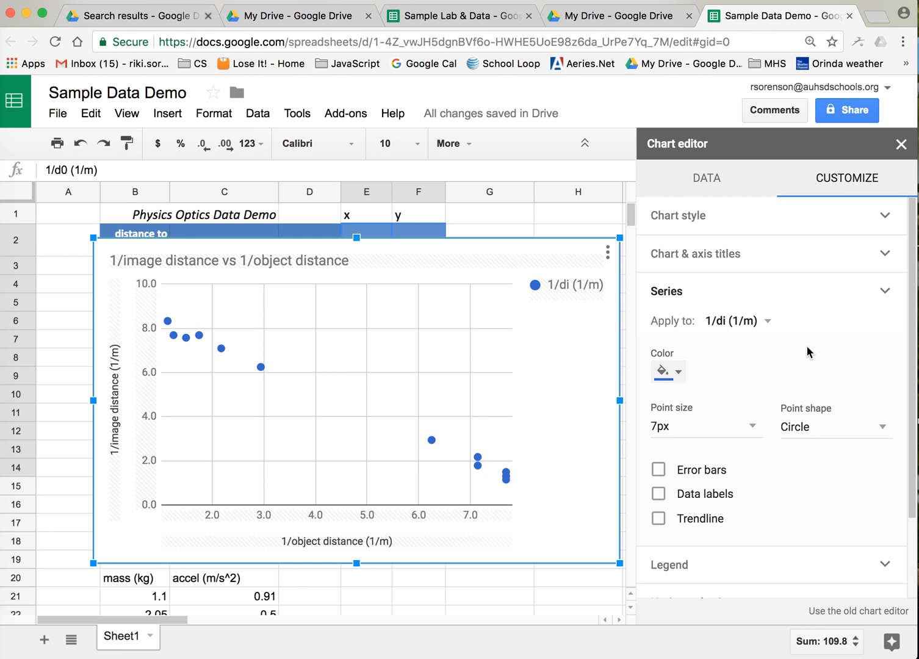
left_click(658, 520)
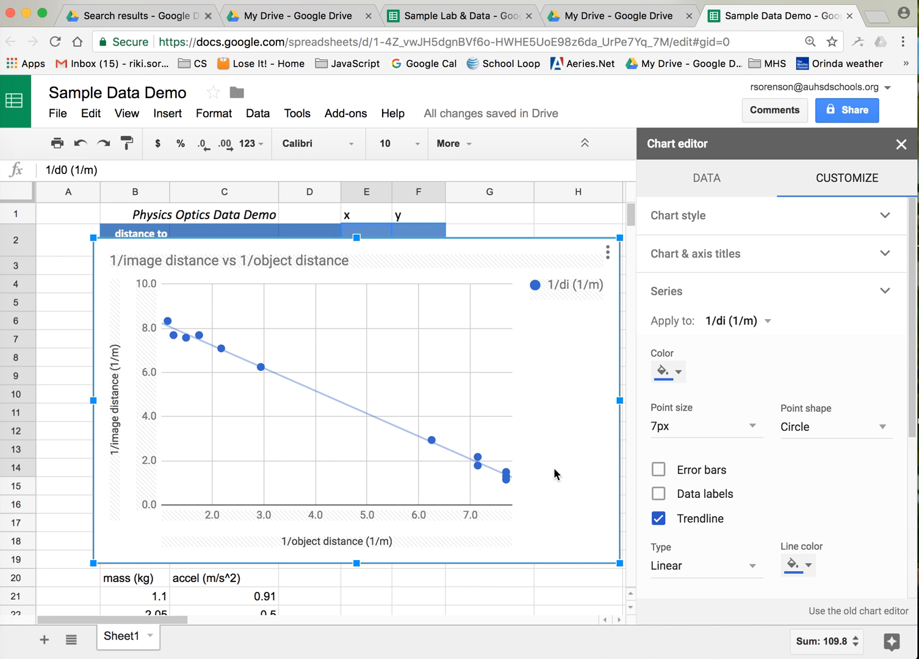
- Try the exponential, polynomial and logarithmic trendline types on the 1/di series, and set the type back to linear
scroll(848, 491, "down", 5)
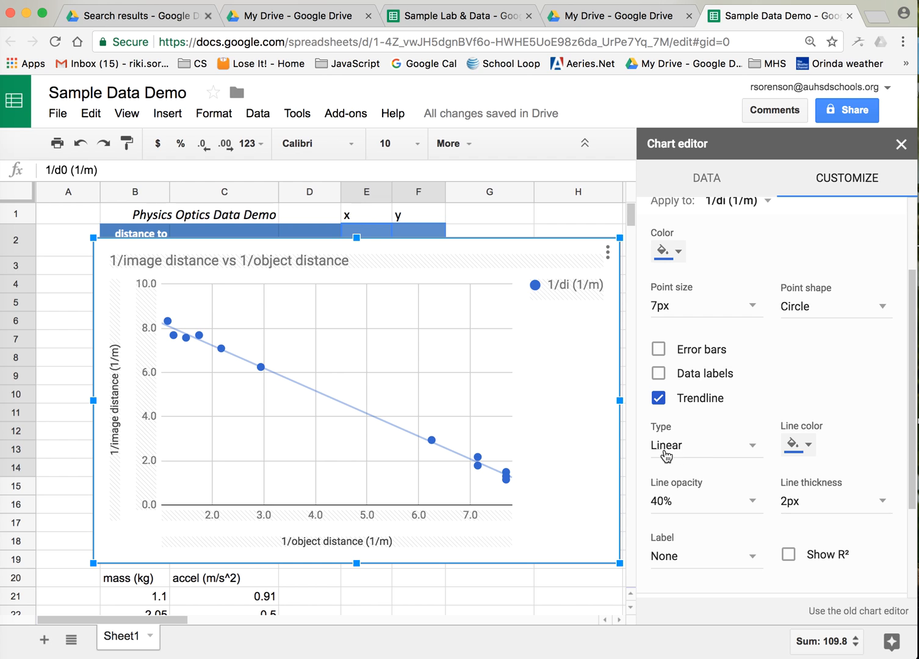
left_click(754, 454)
left_click(746, 460)
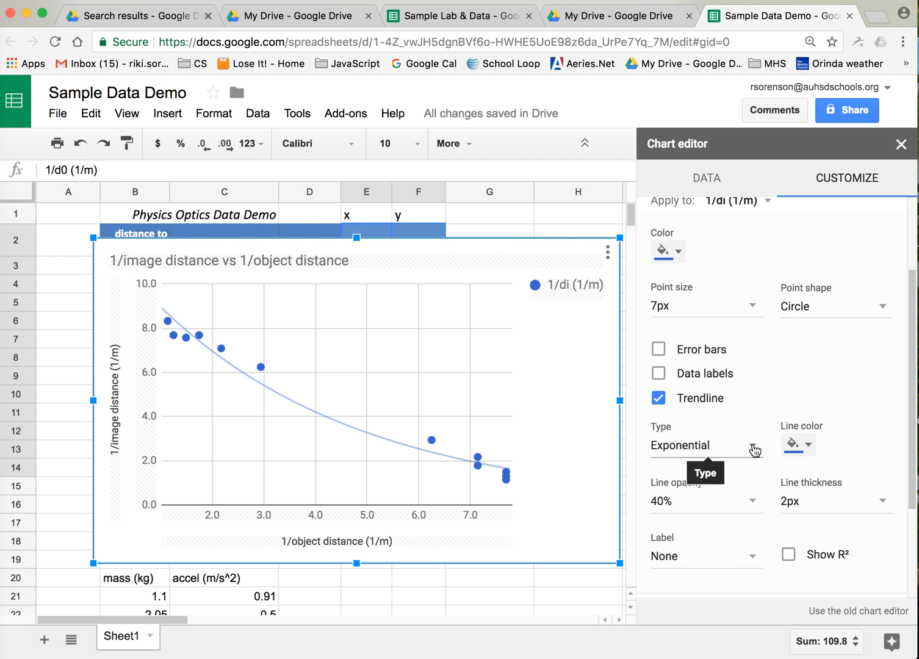
left_click(754, 450)
left_click(740, 459)
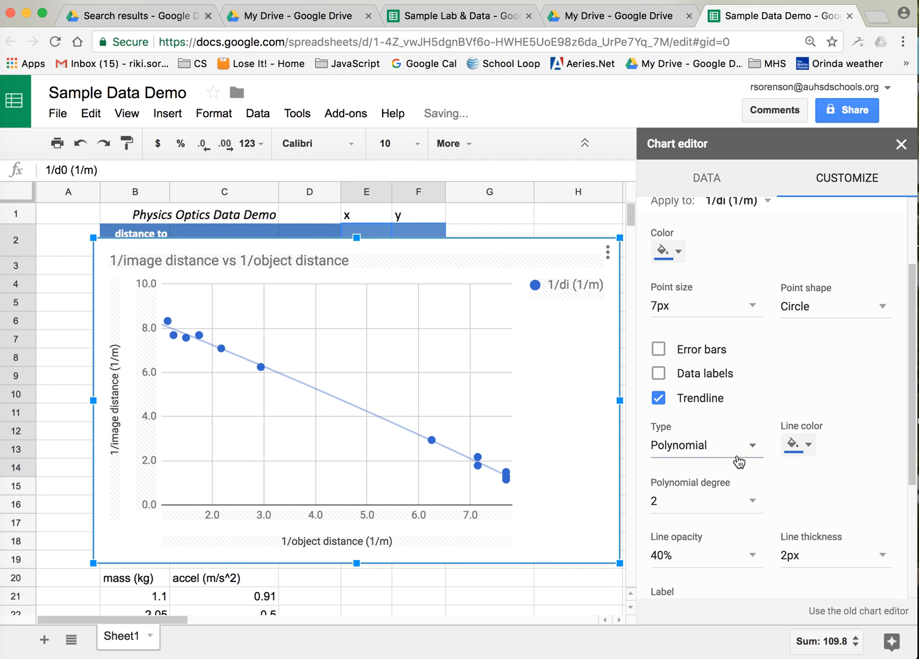
left_click(750, 455)
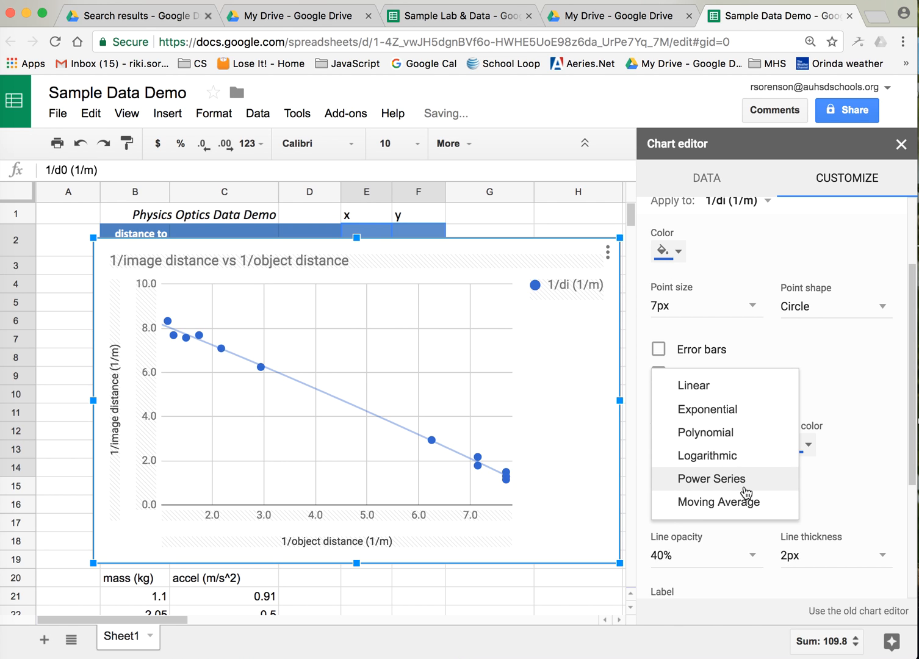
left_click(739, 459)
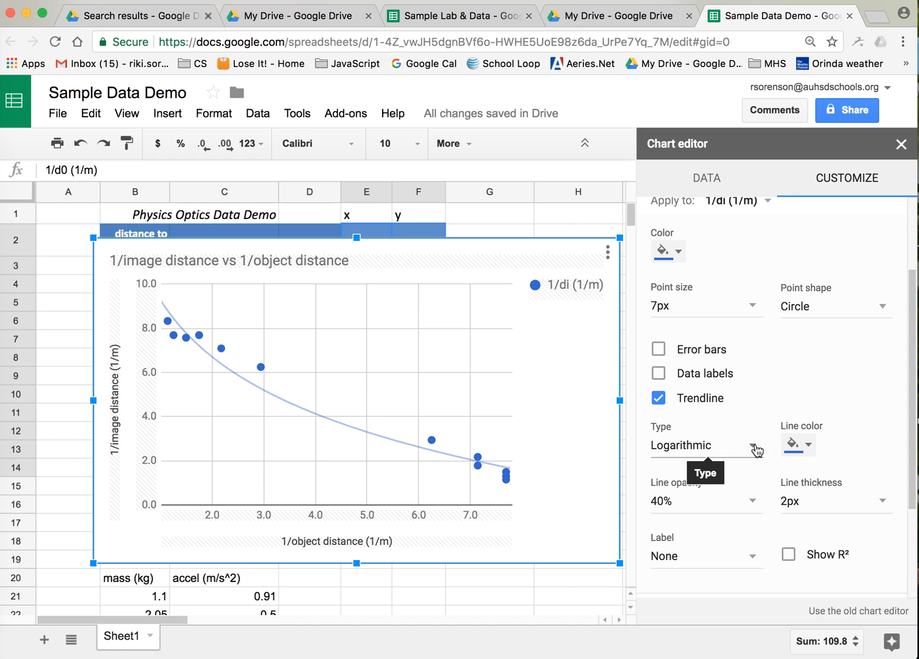
left_click(756, 450)
left_click(737, 366)
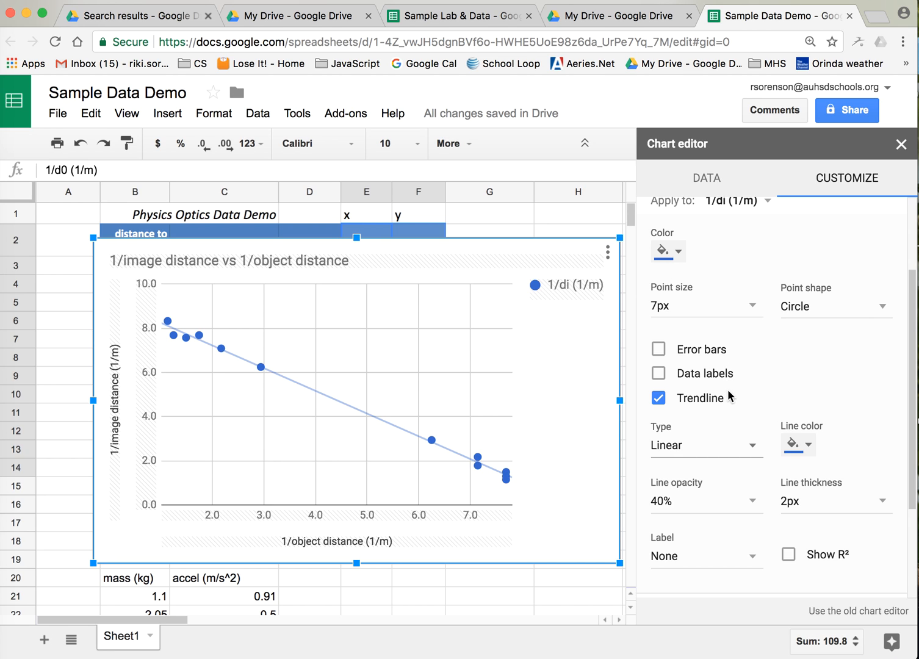
- Label the linear trendline with its equation using the Use Equation option
scroll(727, 426, "down", 1)
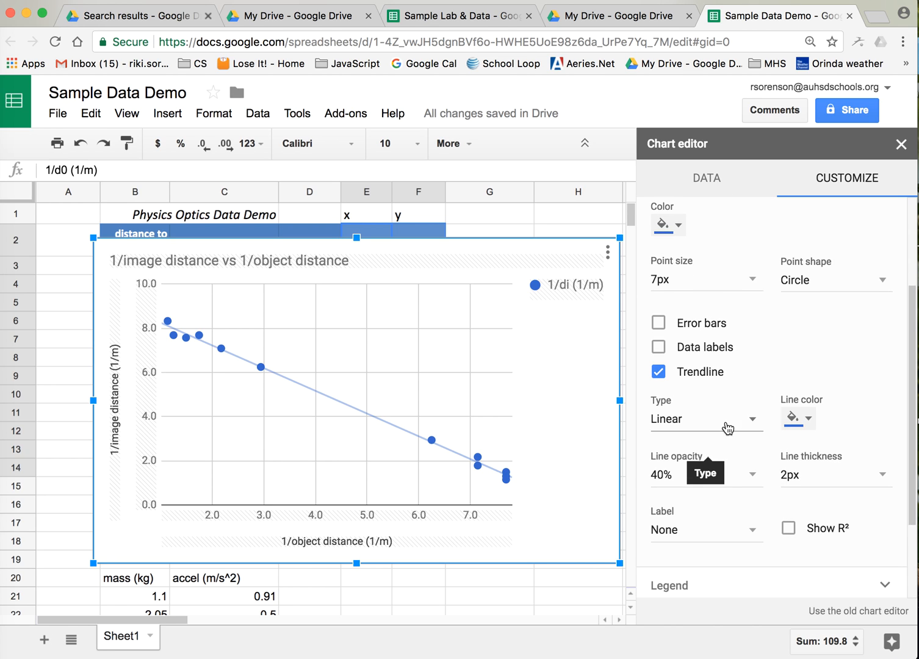
scroll(726, 425, "down", 1)
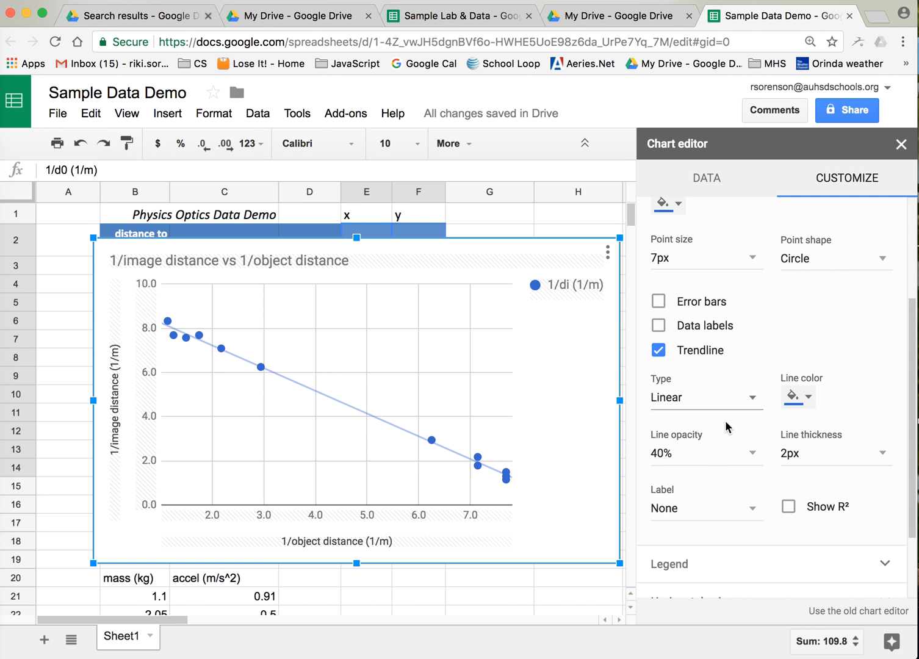
left_click(756, 514)
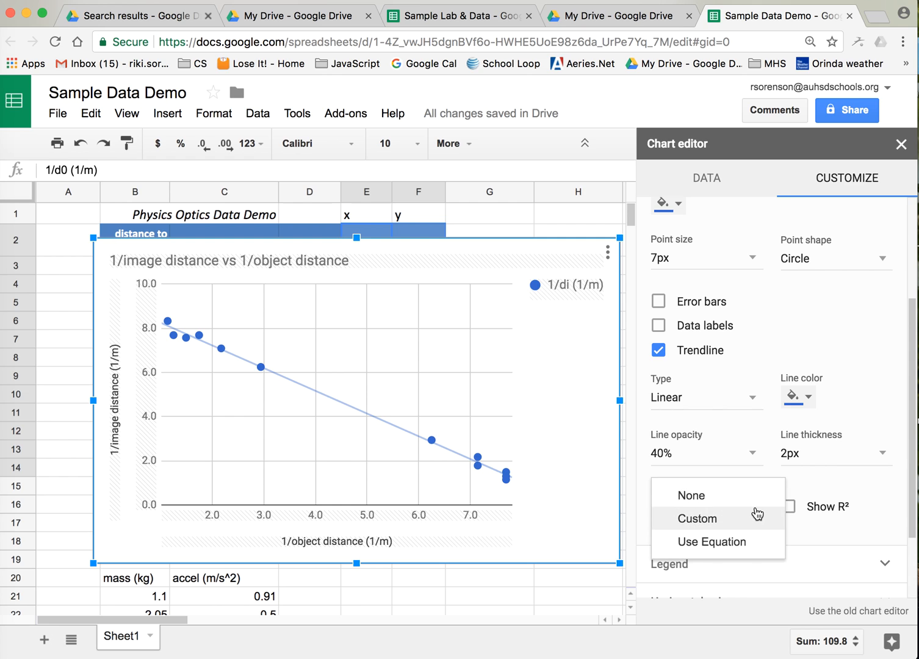
left_click(747, 545)
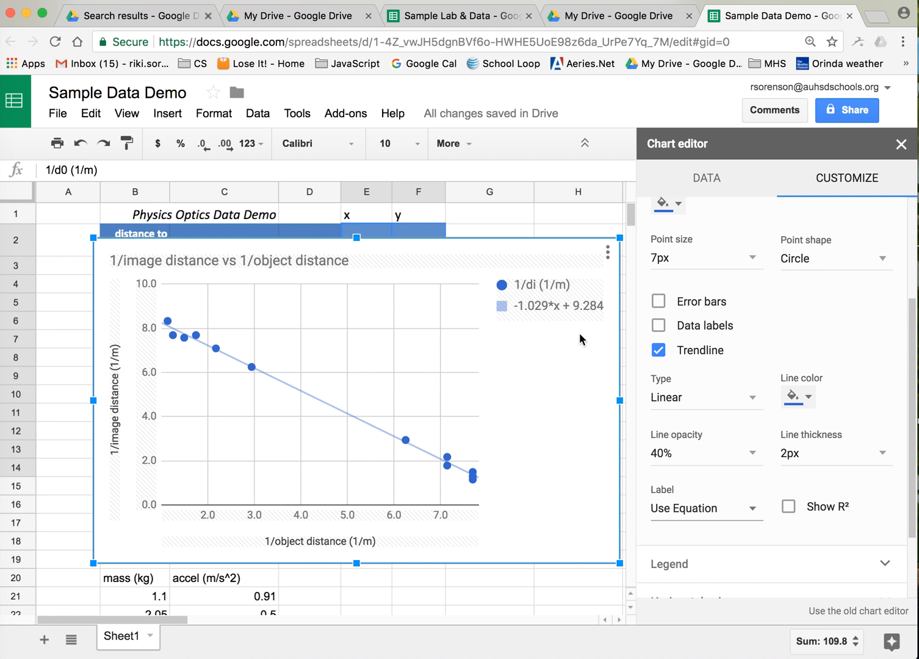
- Finish editing the optics chart by selecting the empty cell H21 below it
left_click(557, 428)
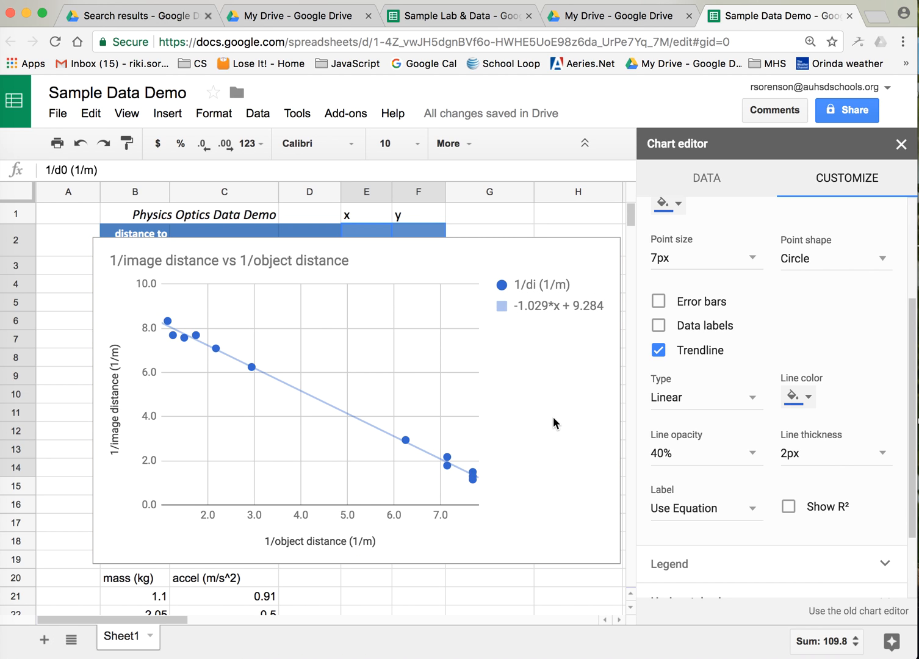
left_click(549, 409)
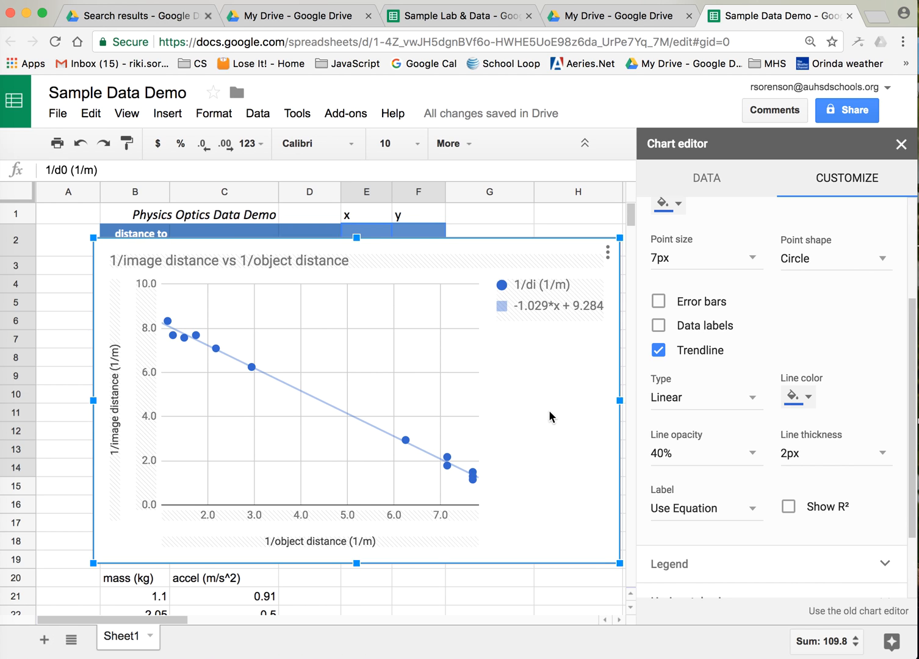
left_click(549, 410)
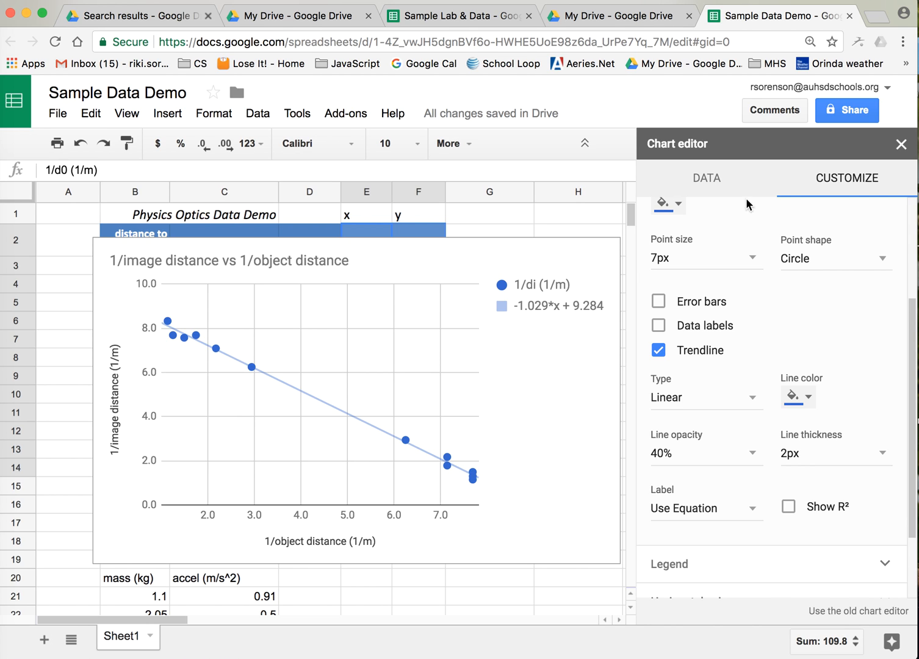
left_click(579, 596)
scroll(555, 550, "down", 1)
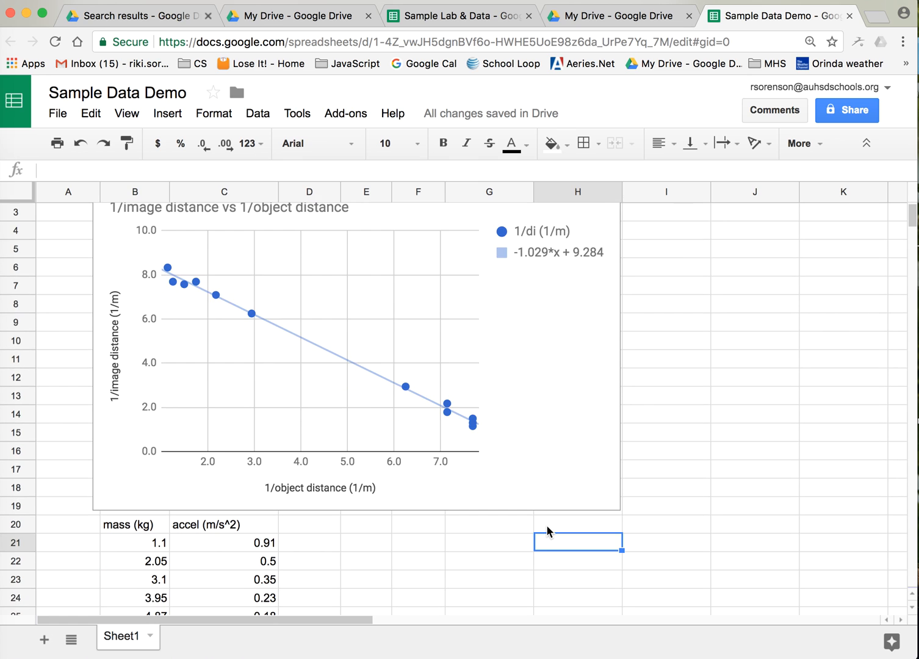
scroll(548, 530, "up", 1)
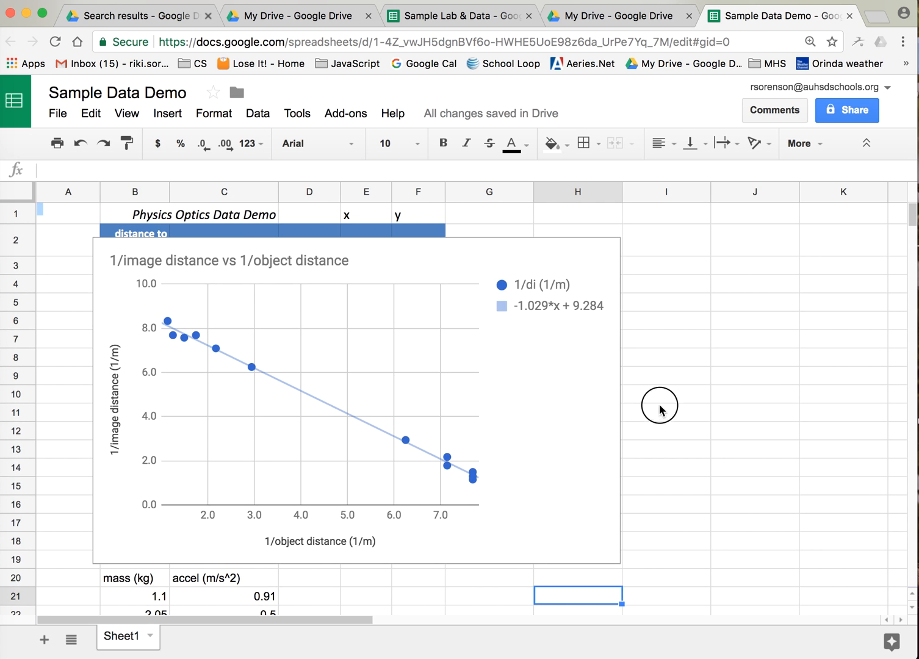
- Move the optics chart beside the data table, starting in column G, and make it slightly smaller
left_click(364, 397)
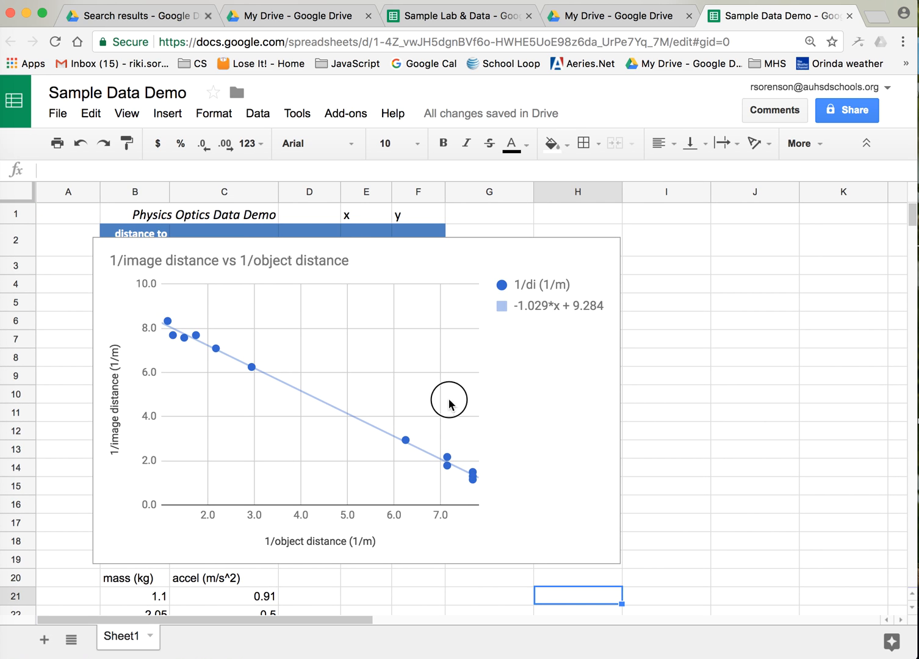
left_click_drag(110, 282, 524, 271)
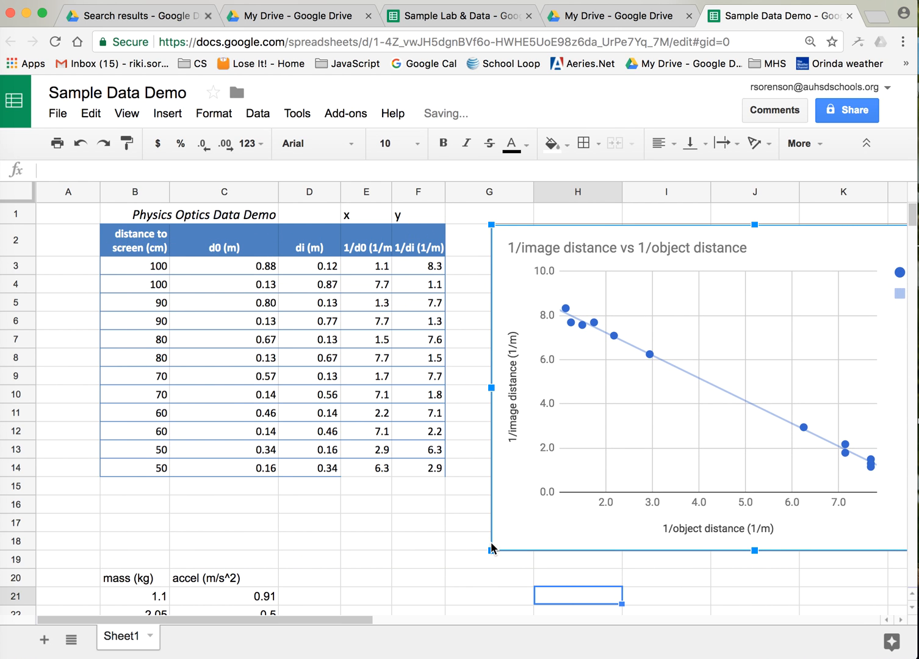
left_click_drag(492, 551, 545, 517)
left_click_drag(631, 408, 557, 404)
- Insert a chart from the mass (kg) and accel (m/s^2) data in B20:C29
scroll(371, 557, "down", 3)
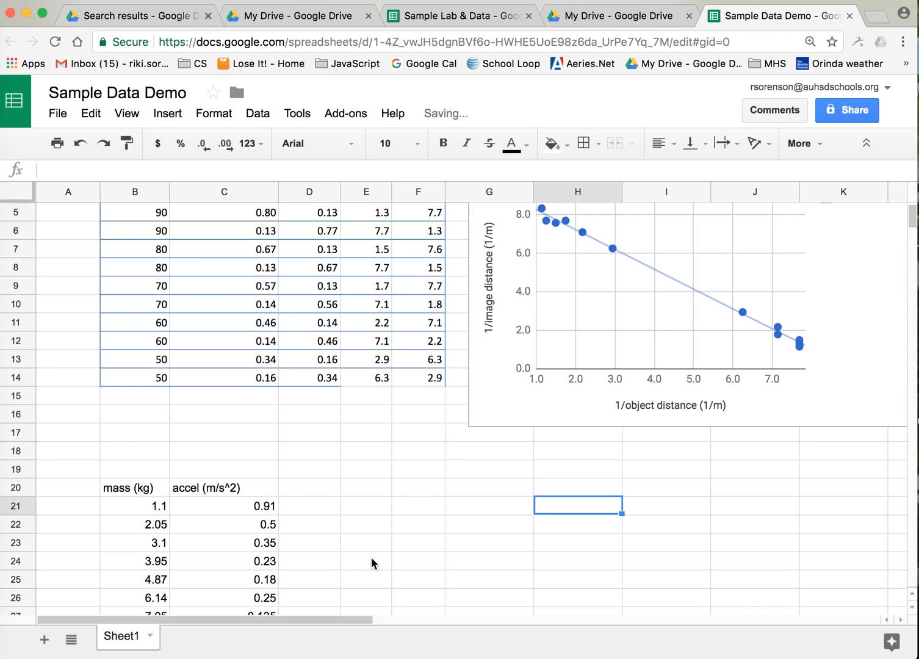
scroll(371, 557, "down", 2)
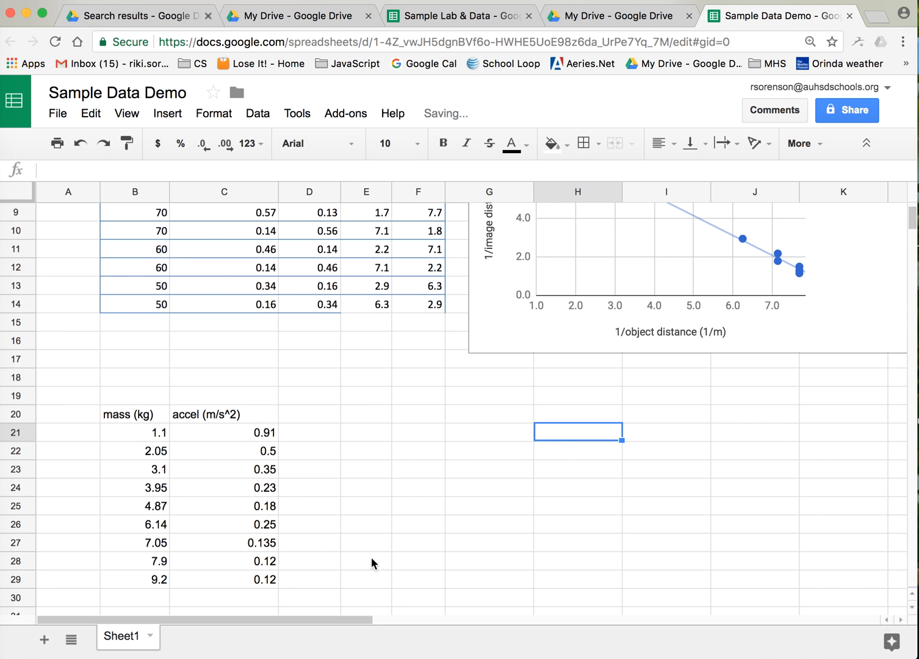
left_click(143, 420)
left_click(266, 584, "shift")
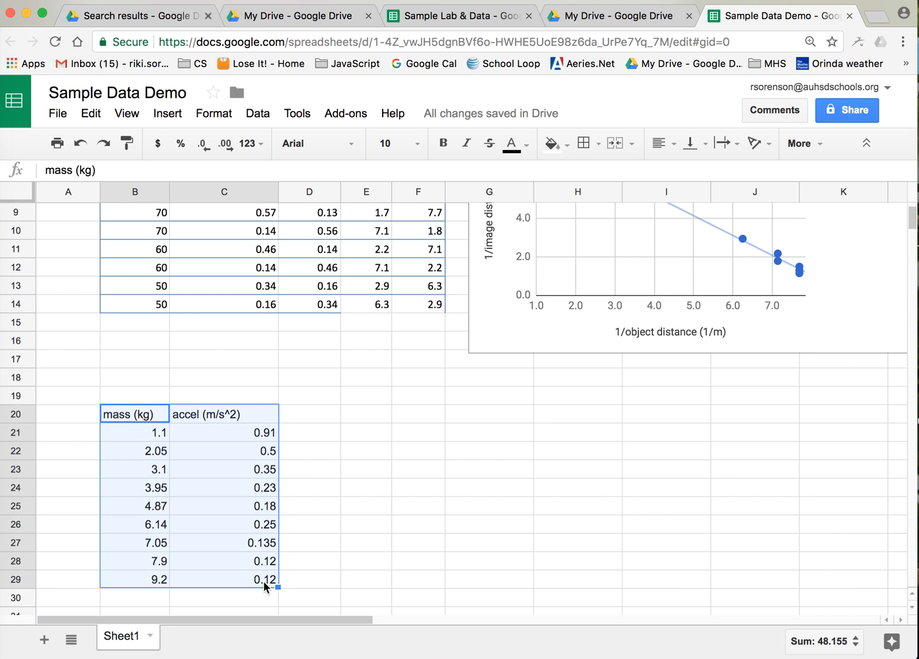
left_click(169, 114)
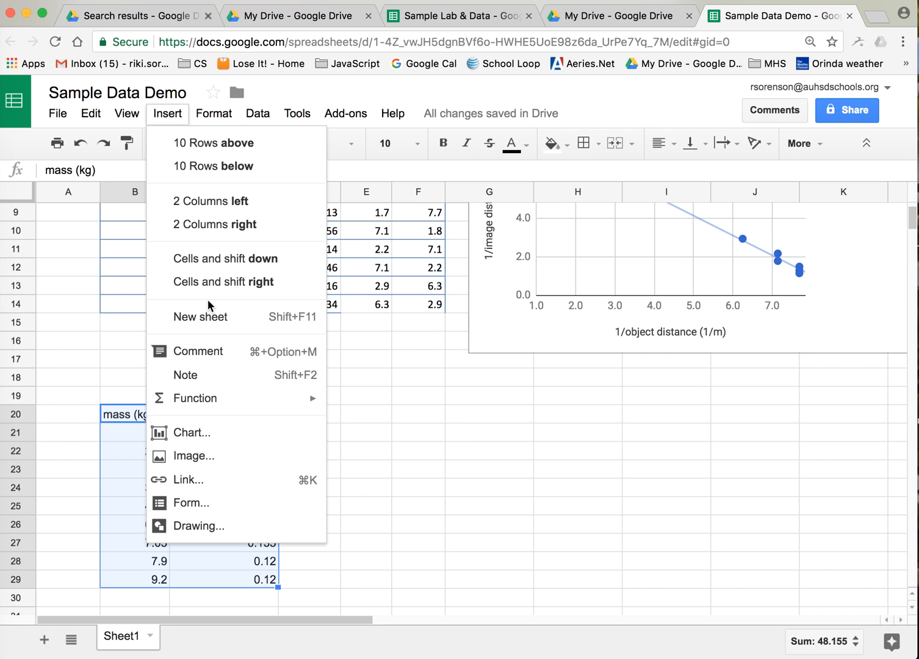
left_click(199, 431)
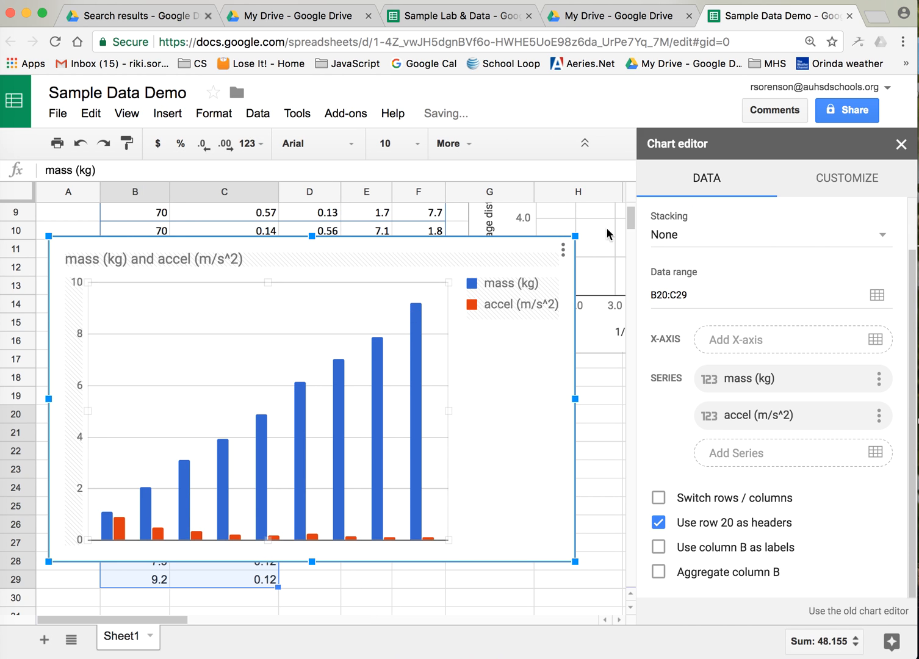
- Change the mass and acceleration chart's type to a scatter chart
left_click(881, 239)
scroll(703, 447, "down", 5)
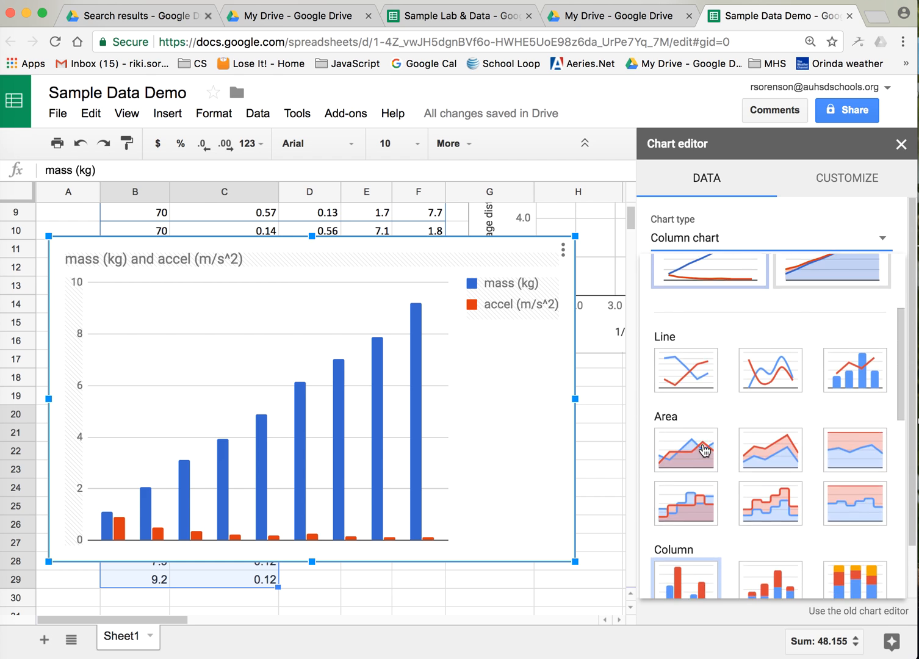
scroll(704, 450, "down", 3)
left_click(688, 452)
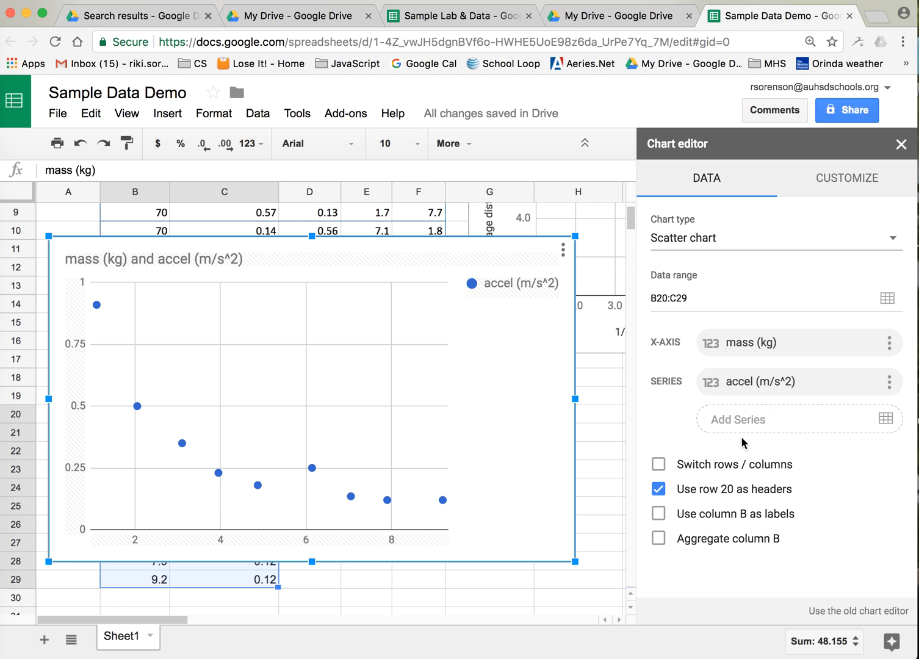
left_click(894, 244)
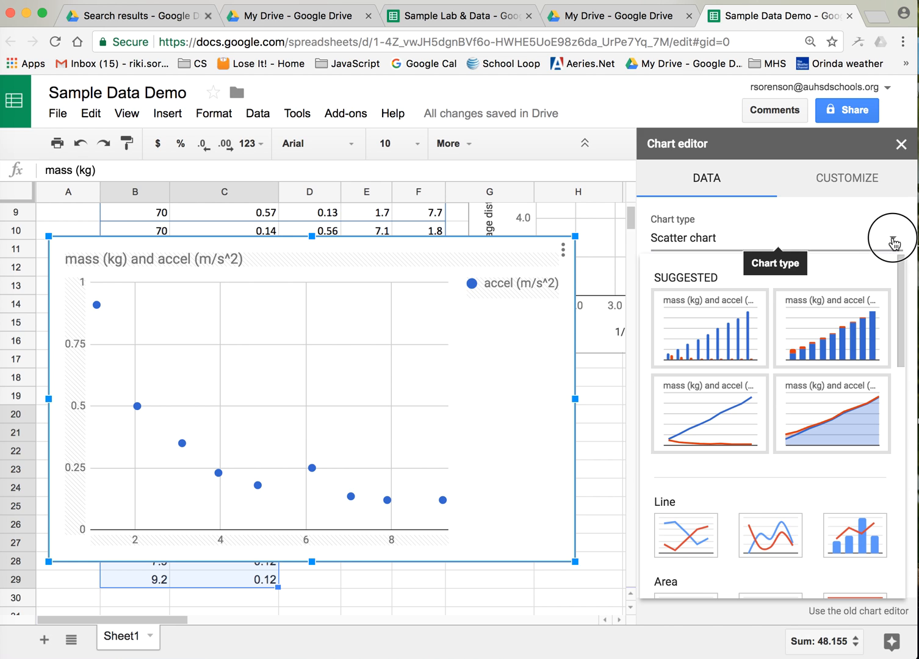
left_click(894, 244)
- Add a trendline to the accel (m/s^2) series of the new scatter chart
left_click(847, 170)
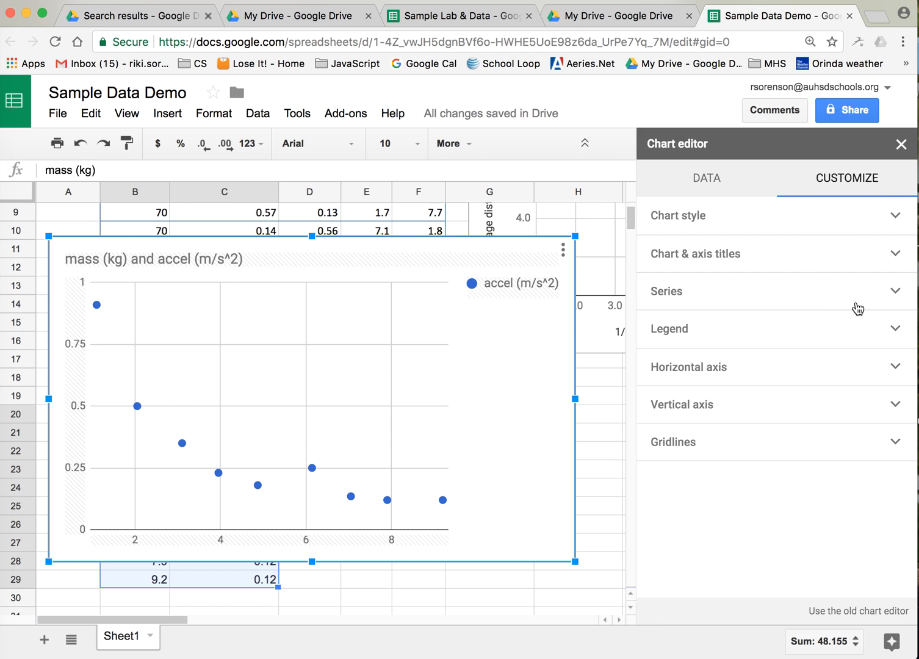
left_click(697, 297)
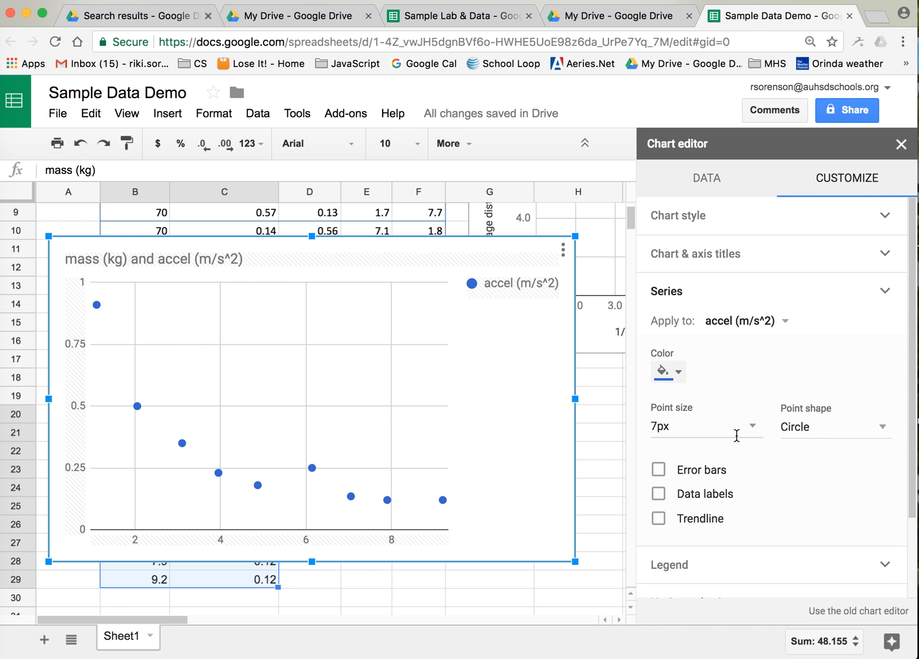
left_click(657, 520)
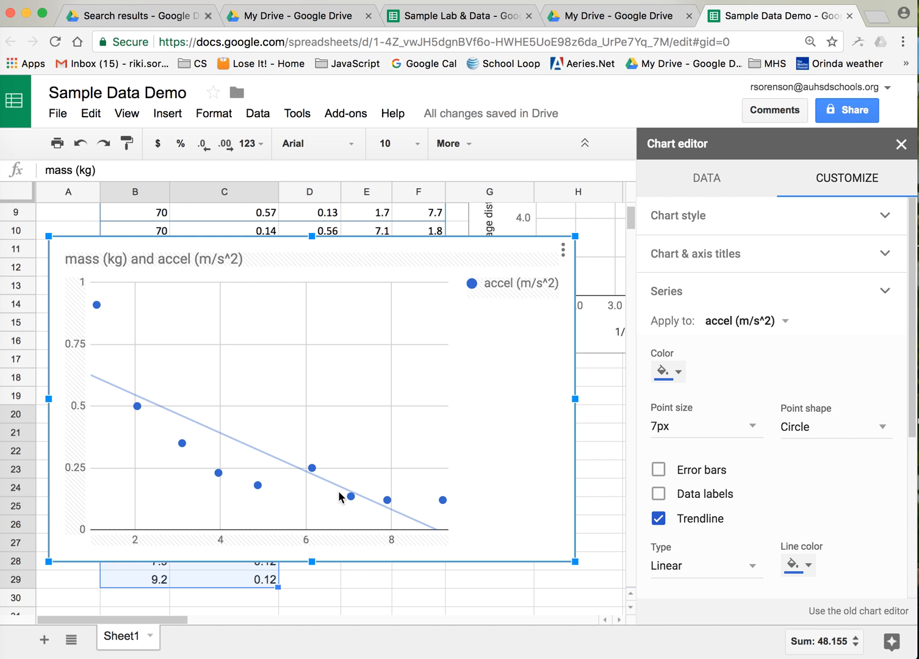
- Try an exponential trendline on the accel series, and switch the type to polynomial
scroll(661, 524, "down", 2)
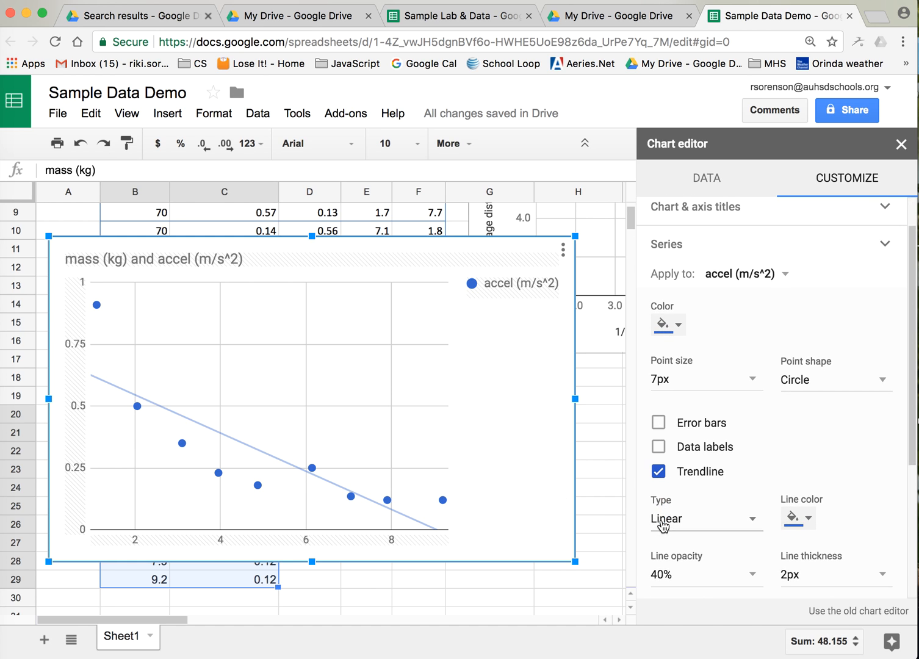
scroll(660, 525, "down", 4)
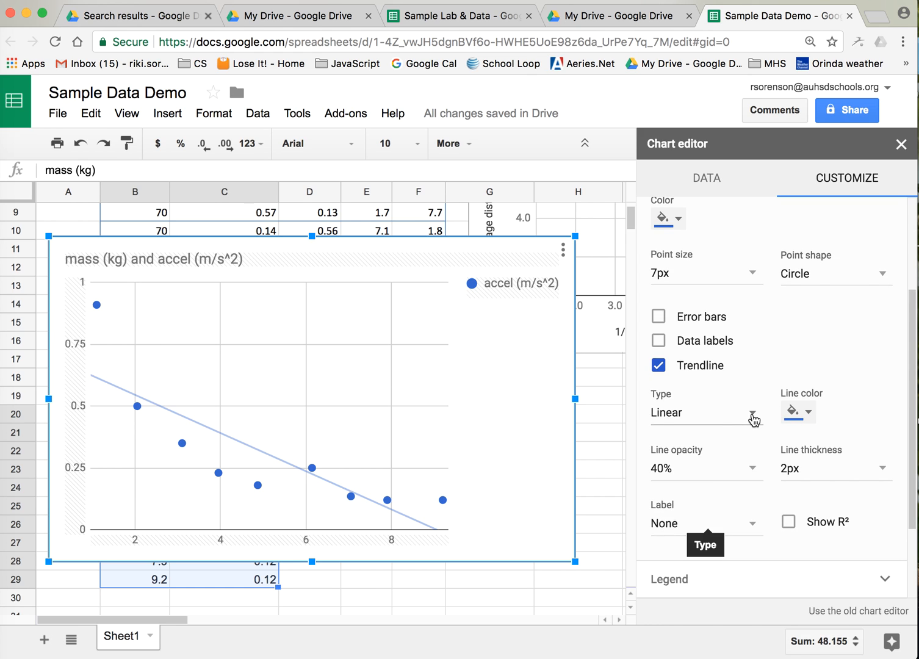
left_click(753, 418)
left_click(748, 424)
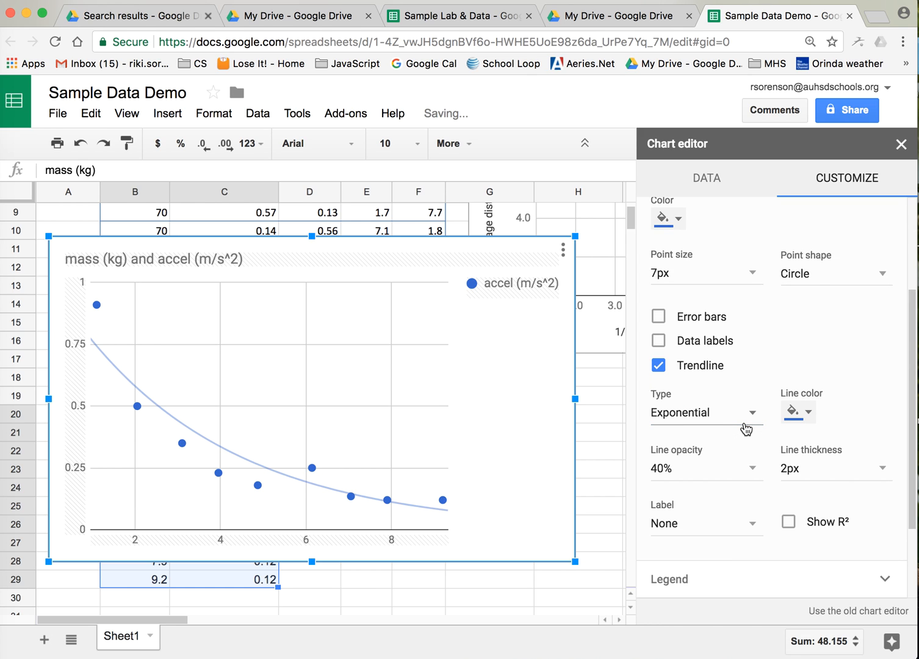
left_click(754, 412)
left_click(744, 426)
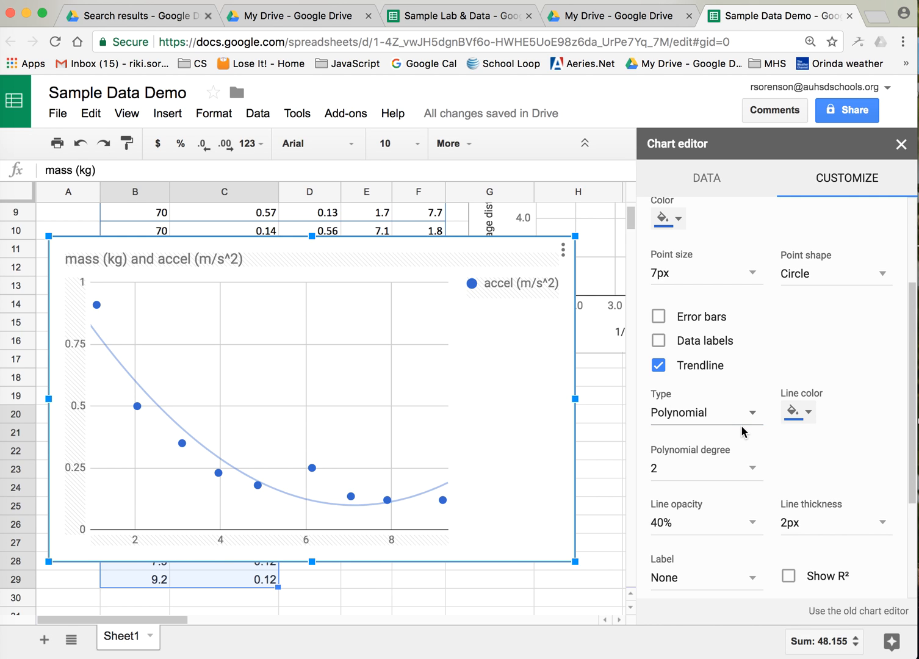
- Switch the accel trendline back to exponential for comparison, and set its type to Power Series
left_click(749, 413)
left_click(735, 390)
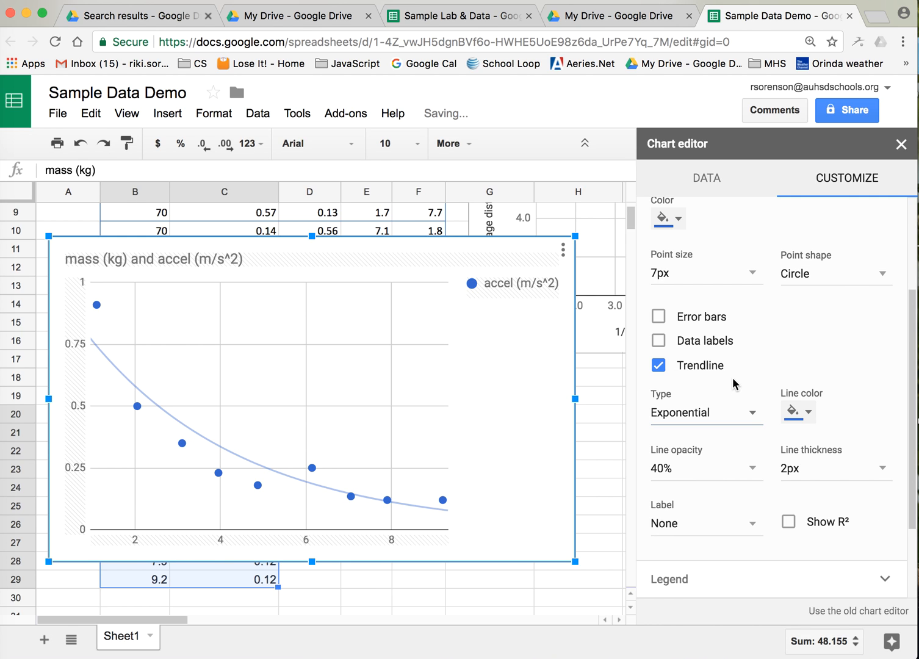
left_click(753, 412)
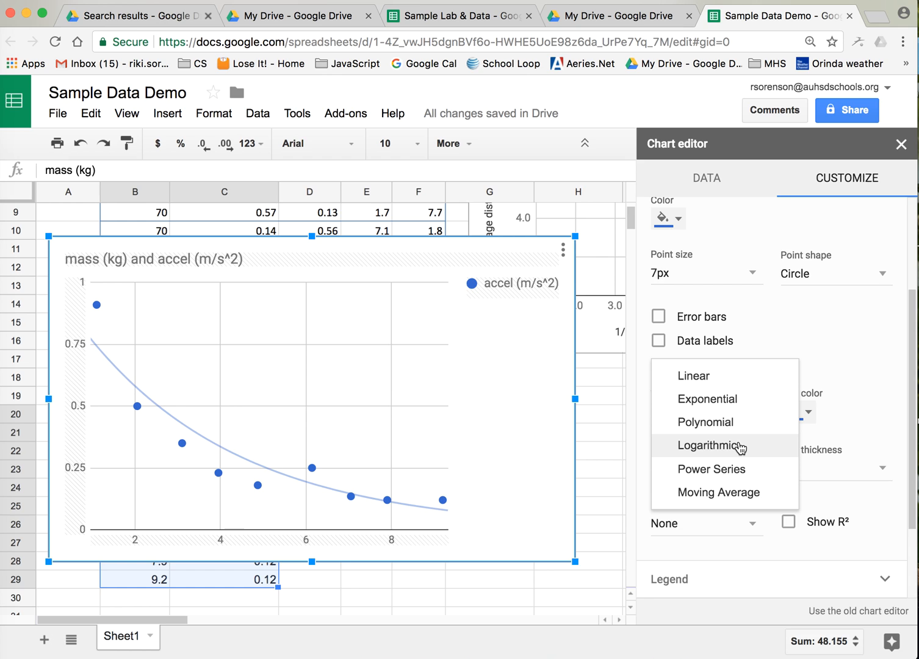
left_click(737, 468)
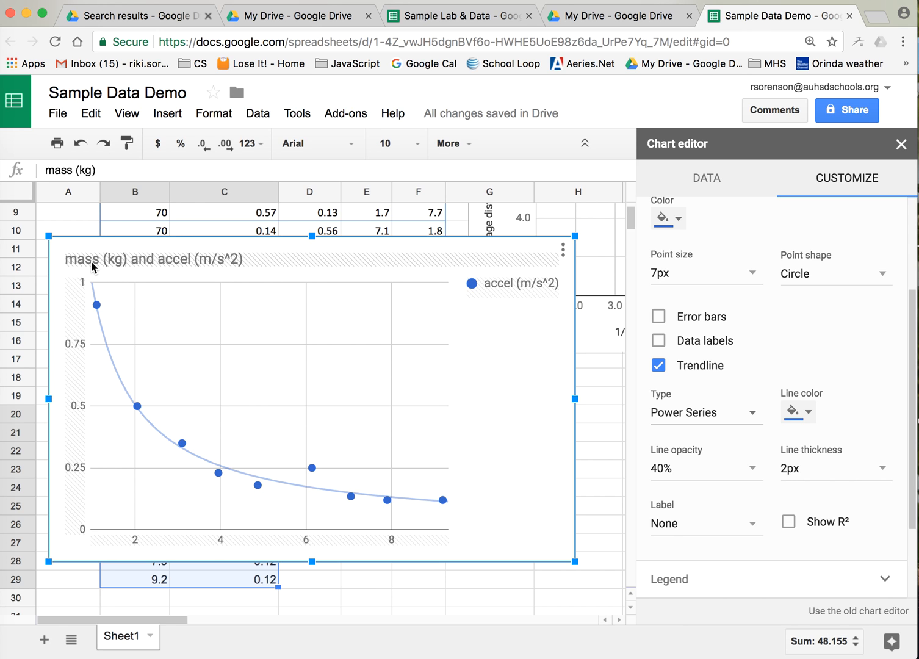
- Set the accel trendline's label to Use Equation
scroll(676, 496, "down", 3)
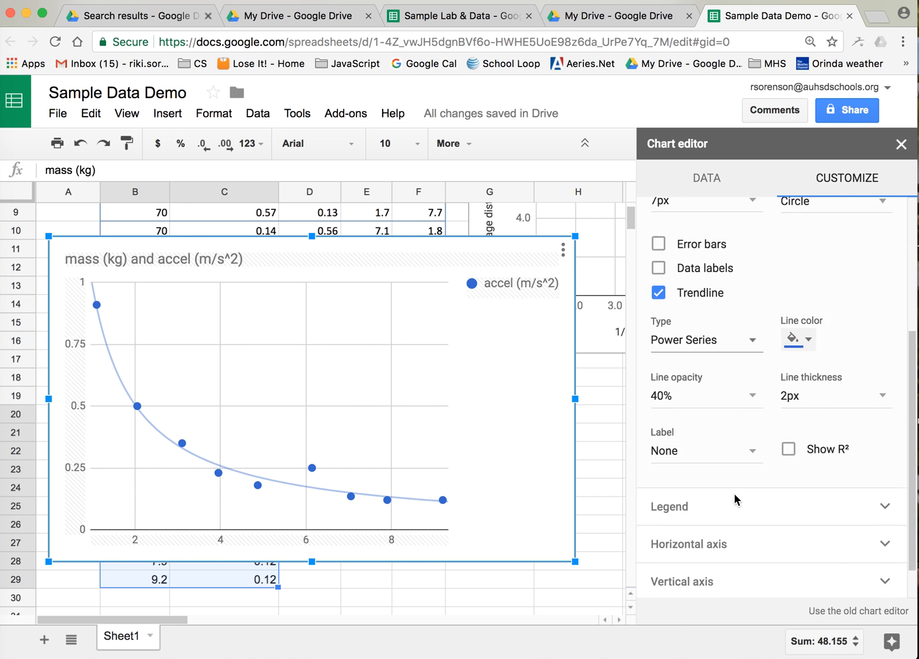
left_click(738, 438)
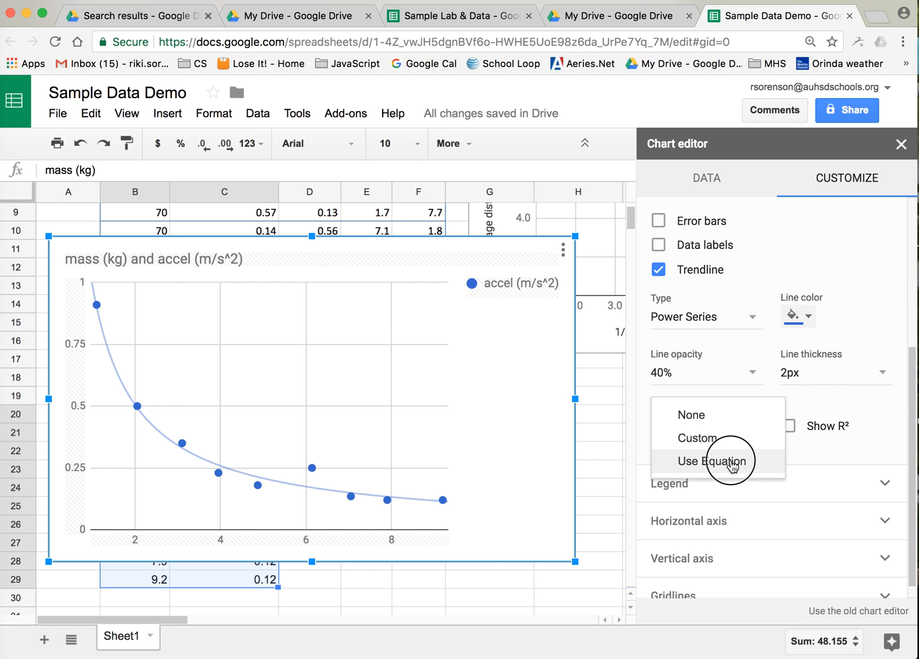
left_click(732, 462)
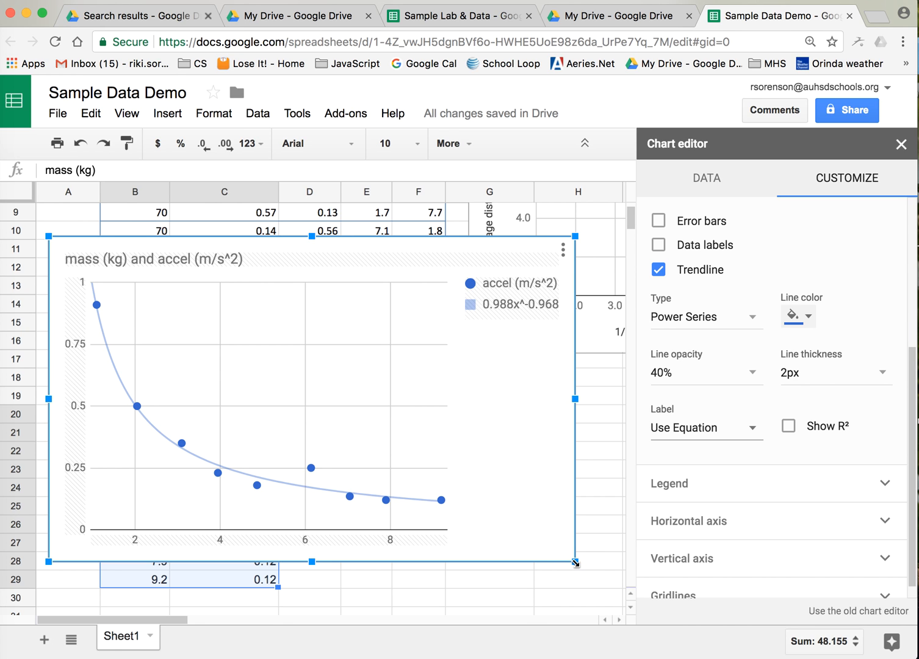
- Shrink the mass and acceleration chart and place it beside its data table, below the optics chart
left_click_drag(576, 561, 454, 511)
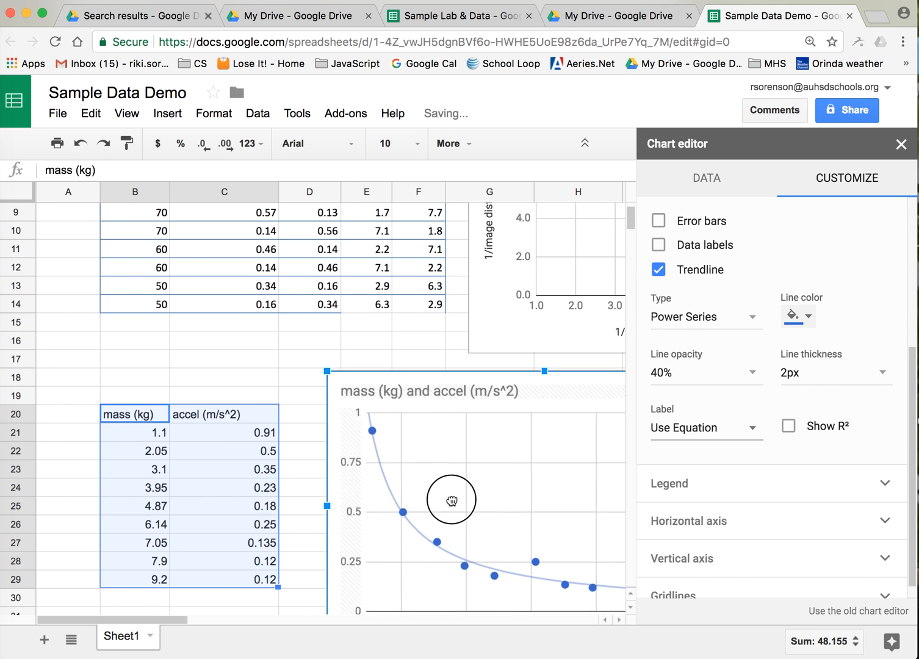